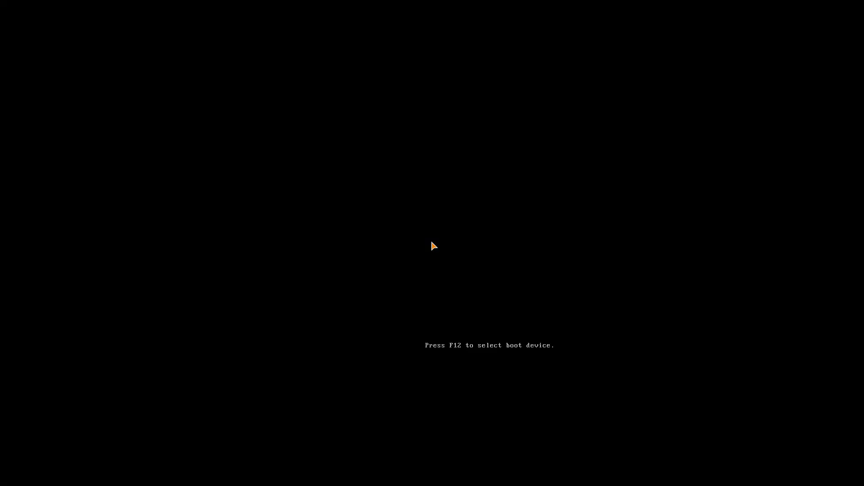
Step: Halt the boot countdown and boot the first open-source live entry
{"action": "key", "text": "Down"}
{"action": "key", "text": "Down"}
{"action": "key", "text": "Down"}
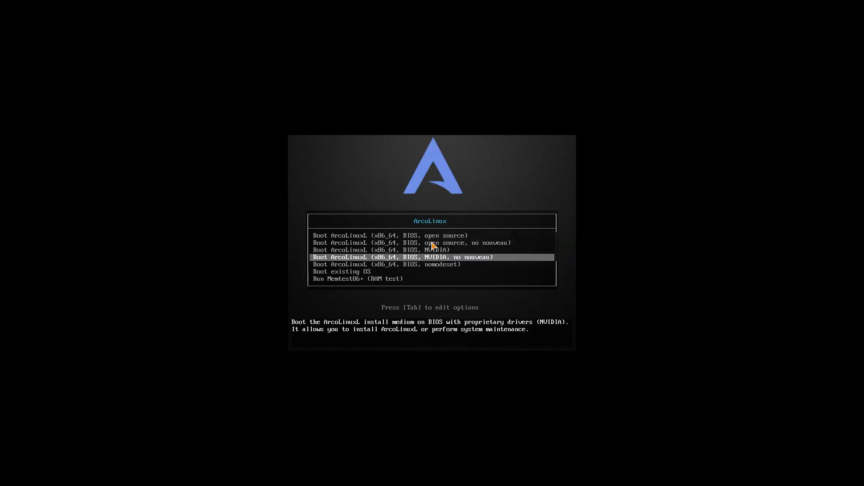
{"action": "key", "text": "Up"}
{"action": "key", "text": "Up"}
{"action": "key", "text": "Up"}
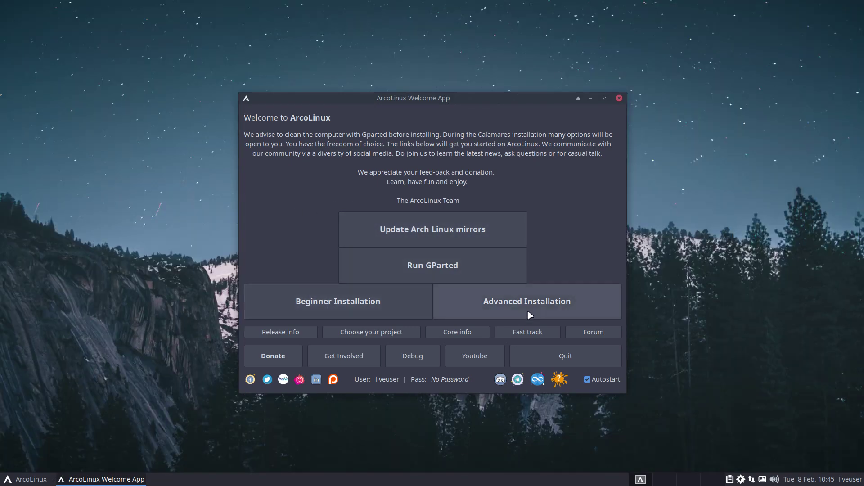
Step: Launch Beginner Installation from the ArcoLinux Welcome App
{"action": "left_click", "coordinate": [340, 301]}
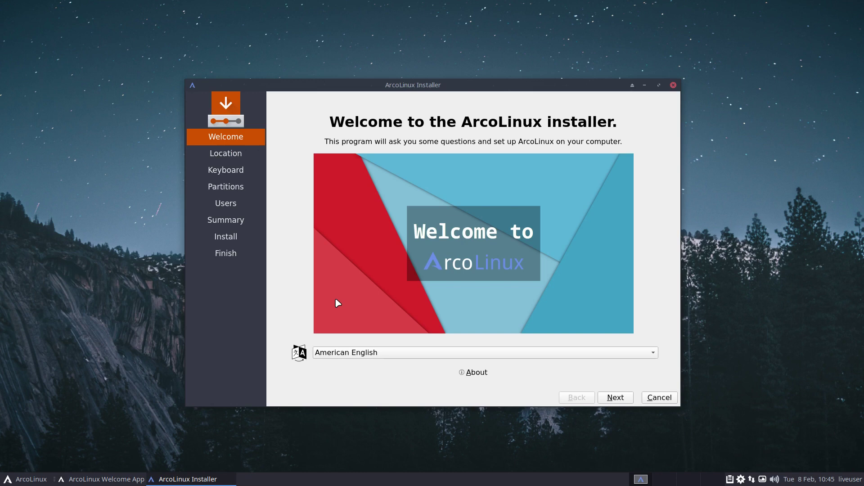
Step: Advance past the welcome and location pages and choose the Belgian keyboard layout
{"action": "left_click", "coordinate": [613, 399]}
{"action": "left_click", "coordinate": [613, 399]}
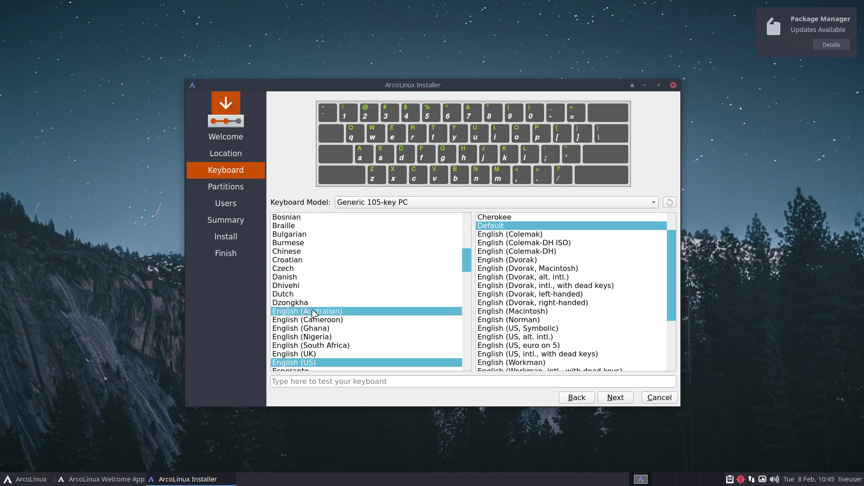
{"action": "scroll", "coordinate": [304, 270], "scroll_direction": "up", "scroll_amount": 2}
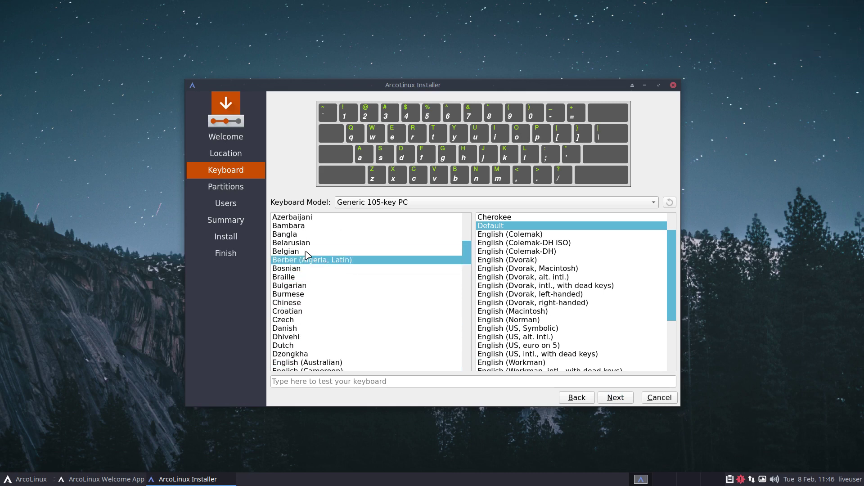
{"action": "left_click", "coordinate": [305, 252]}
Step: Select Erase disk, then cancel and confirm quitting the installer
{"action": "left_click", "coordinate": [610, 399]}
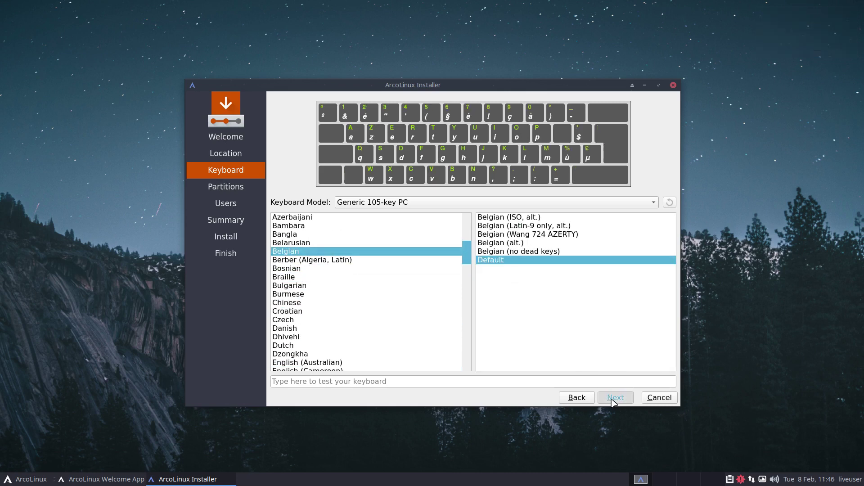
{"action": "left_click", "coordinate": [360, 171]}
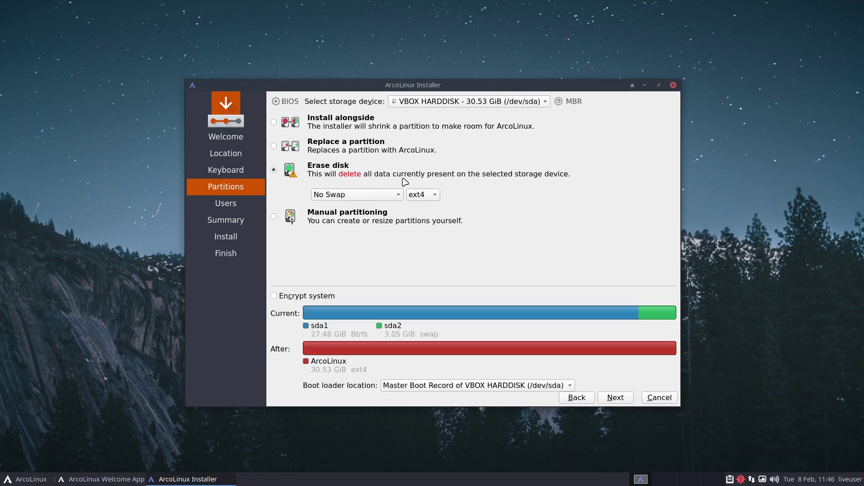
{"action": "left_click", "coordinate": [665, 400]}
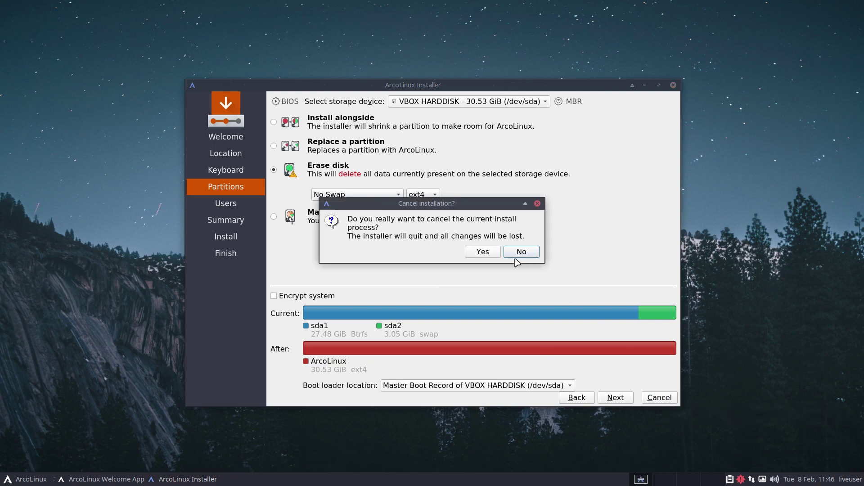
{"action": "left_click", "coordinate": [490, 253]}
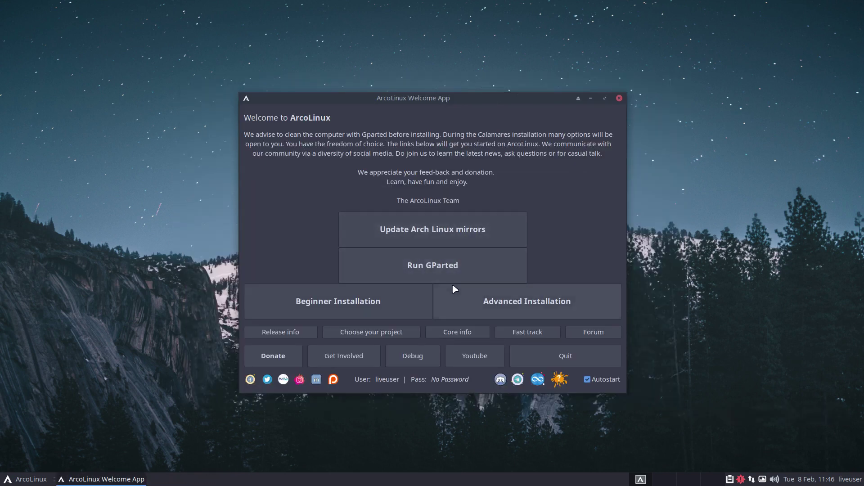
Step: Launch Advanced Installation and keep the default kernel, drivers and login manager
{"action": "left_click", "coordinate": [436, 299]}
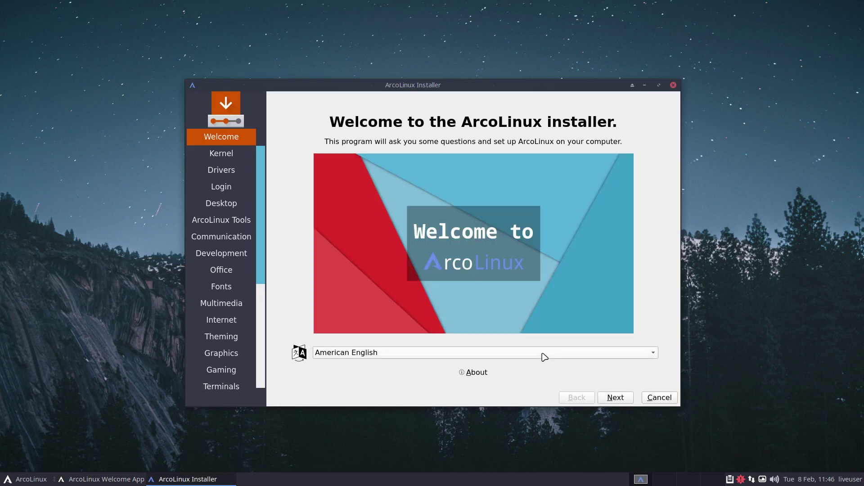
{"action": "left_click", "coordinate": [614, 400]}
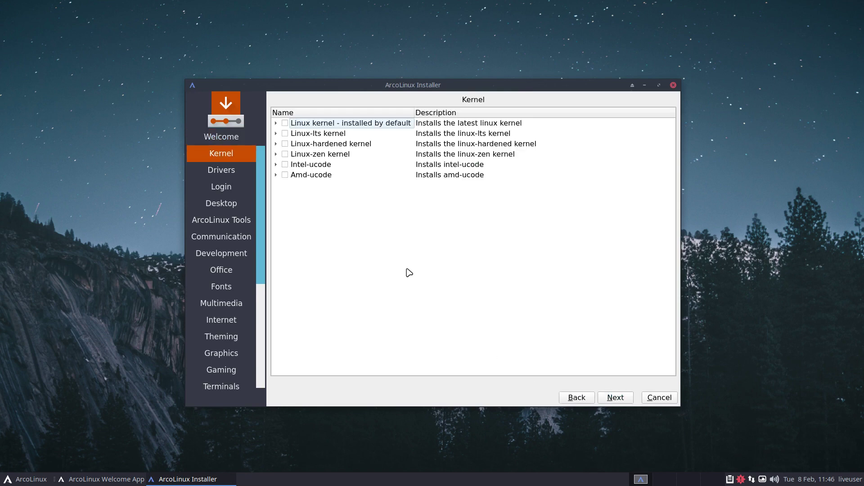
{"action": "left_click", "coordinate": [624, 399]}
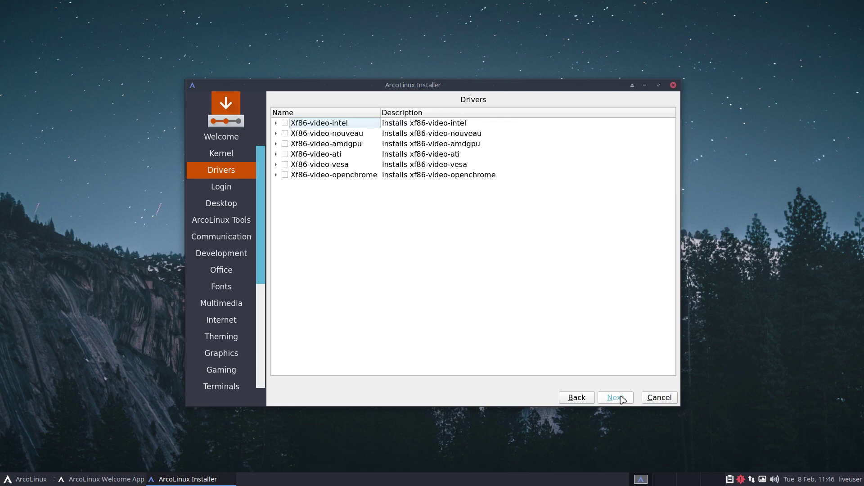
{"action": "left_click", "coordinate": [623, 399]}
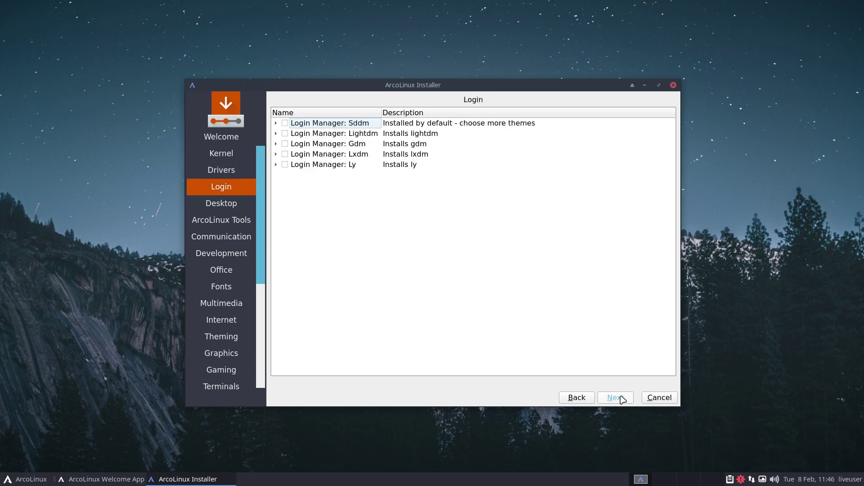
{"action": "left_click", "coordinate": [622, 399]}
Step: Skip the desktop, ArcoLinux Tools, Communication, Development, Office, Fonts, Multimedia and Internet pages
{"action": "left_click", "coordinate": [623, 399]}
{"action": "left_click", "coordinate": [622, 399]}
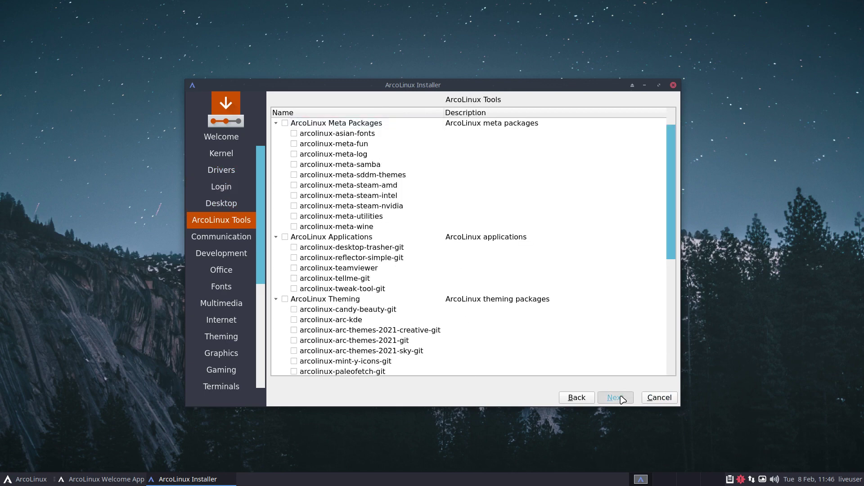
{"action": "left_click", "coordinate": [622, 399]}
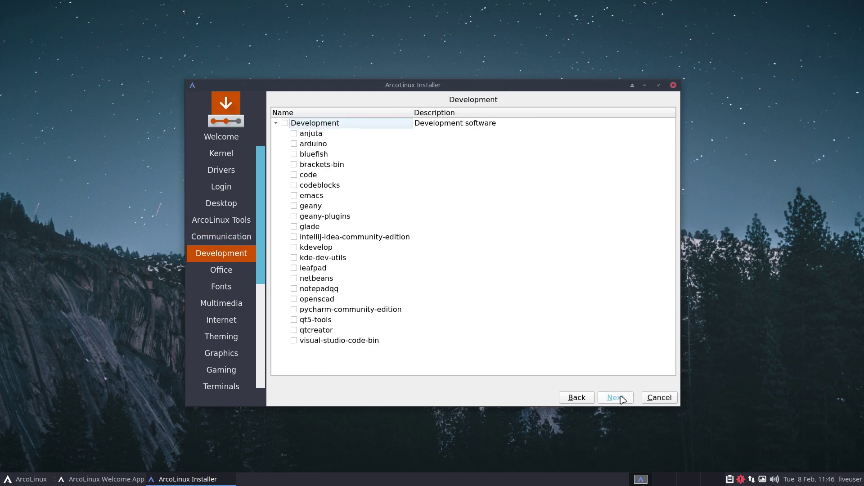
{"action": "left_click", "coordinate": [622, 399]}
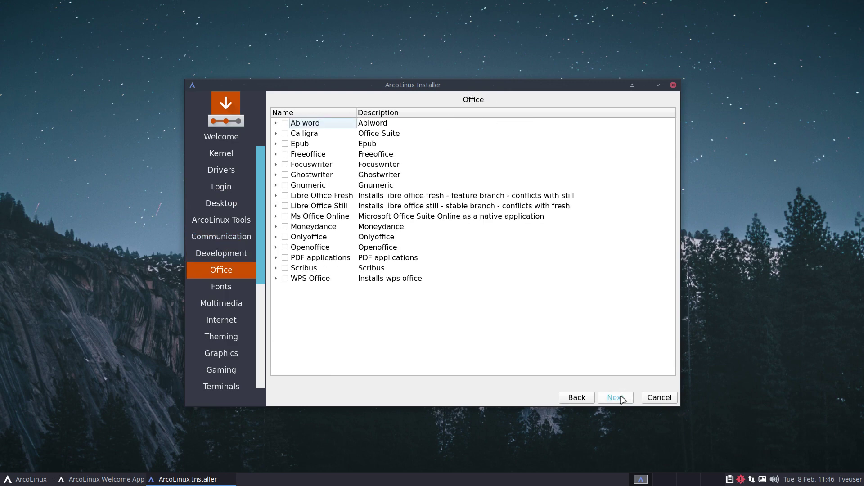
{"action": "left_click", "coordinate": [622, 399]}
{"action": "left_click", "coordinate": [623, 399]}
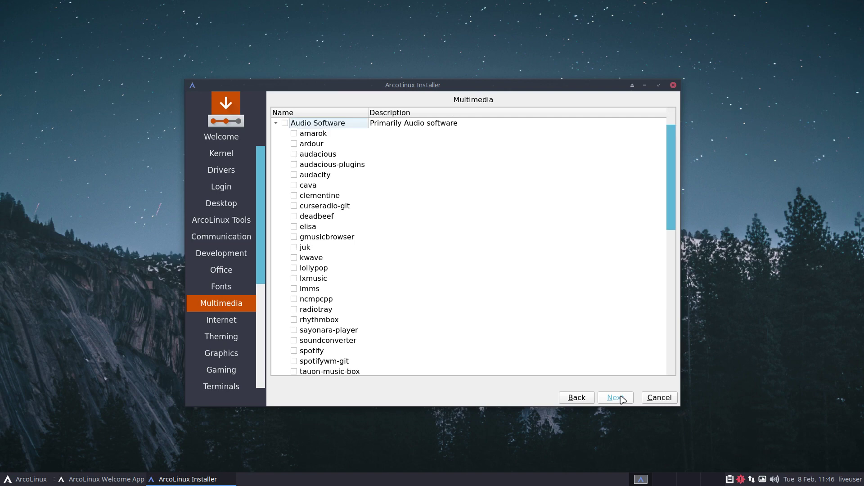
{"action": "left_click", "coordinate": [622, 399]}
{"action": "left_click", "coordinate": [622, 399]}
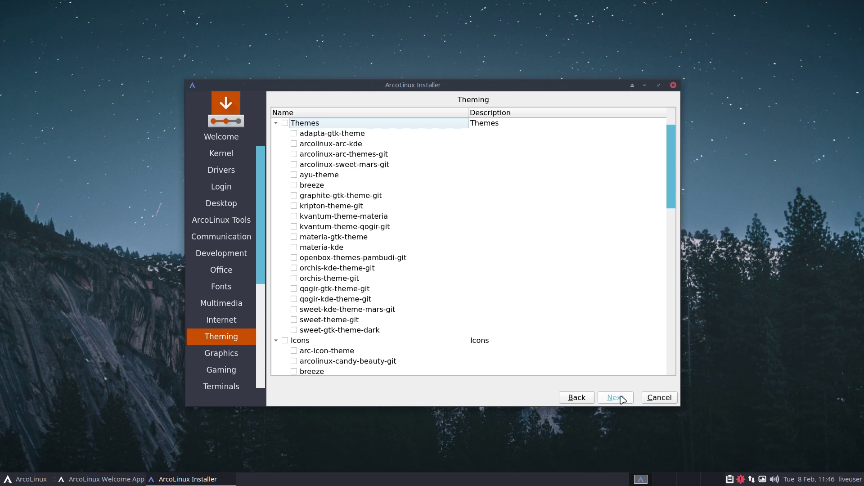
Step: Skip the Theming, Graphics, Gaming, Terminals and file manager pages to reach Utilities
{"action": "left_click", "coordinate": [614, 398]}
{"action": "left_click", "coordinate": [615, 398]}
{"action": "left_click", "coordinate": [615, 397]}
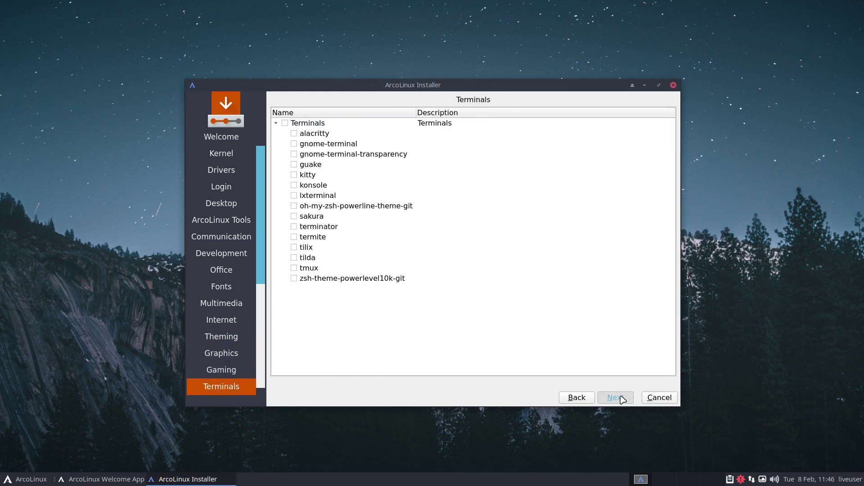
{"action": "left_click", "coordinate": [615, 398]}
{"action": "left_click", "coordinate": [614, 398]}
{"action": "left_click", "coordinate": [615, 397]}
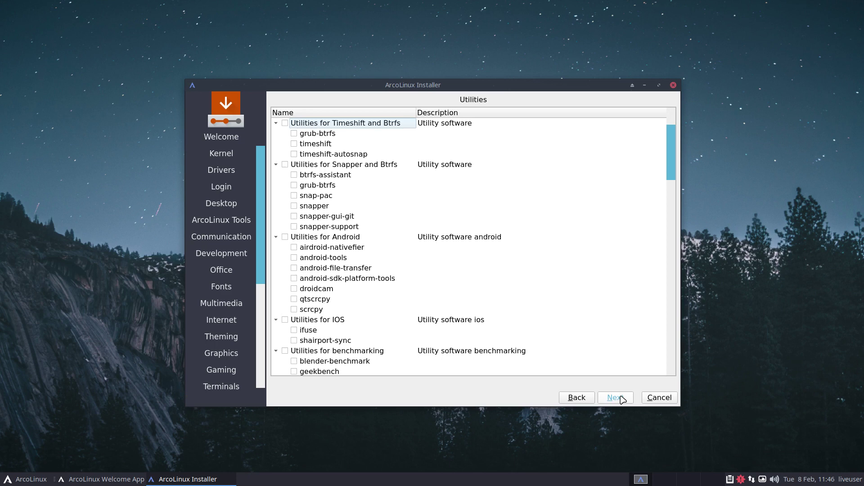
Step: Tick the 'Utilities for Snapper and Btrfs' group to include all six packages
{"action": "left_click", "coordinate": [285, 165]}
Step: Skip the Applications and ArcoLinux Dev packages, accept the timezone, and pick the Belgian keyboard
{"action": "left_click", "coordinate": [614, 398]}
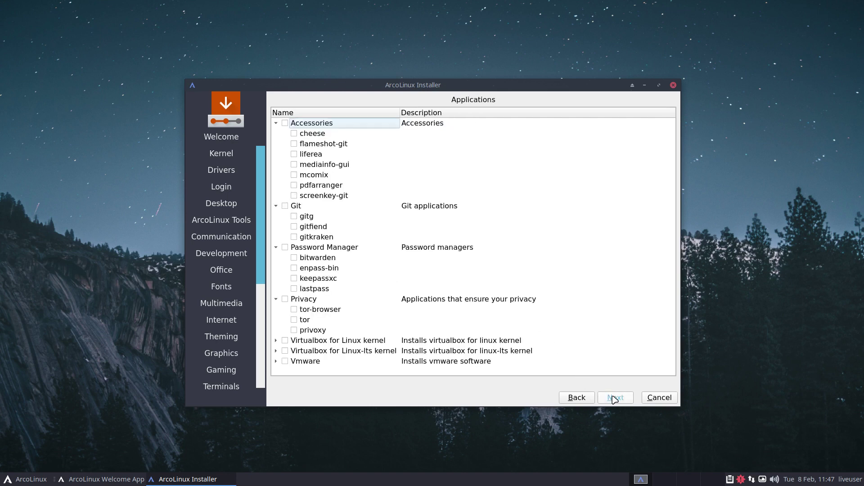
{"action": "left_click", "coordinate": [615, 398]}
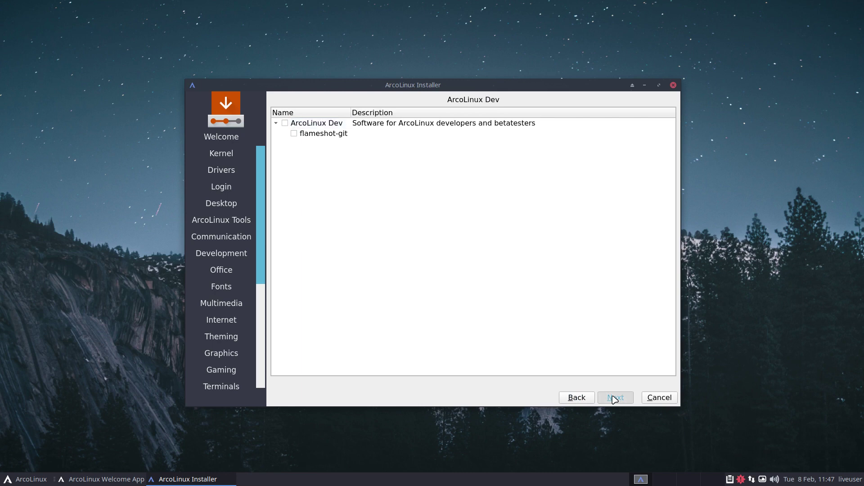
{"action": "left_click", "coordinate": [614, 398]}
{"action": "left_click", "coordinate": [614, 398]}
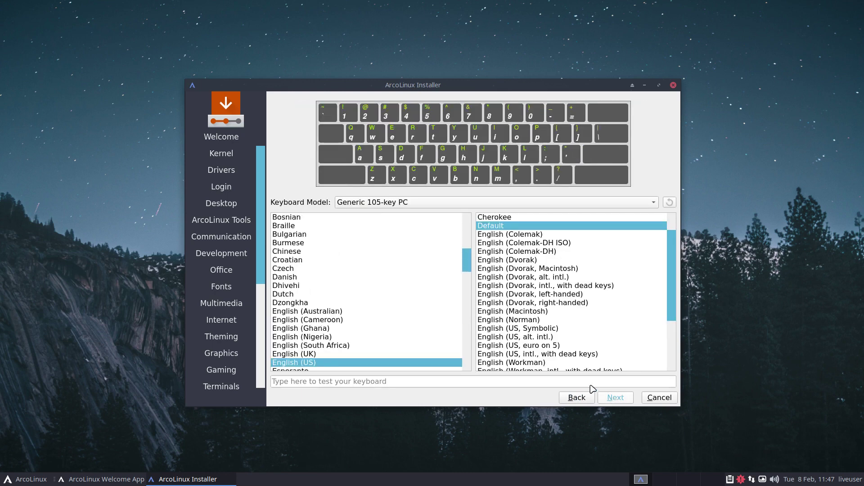
{"action": "left_click", "coordinate": [329, 252]}
{"action": "left_click", "coordinate": [306, 234]}
{"action": "left_click", "coordinate": [307, 226]}
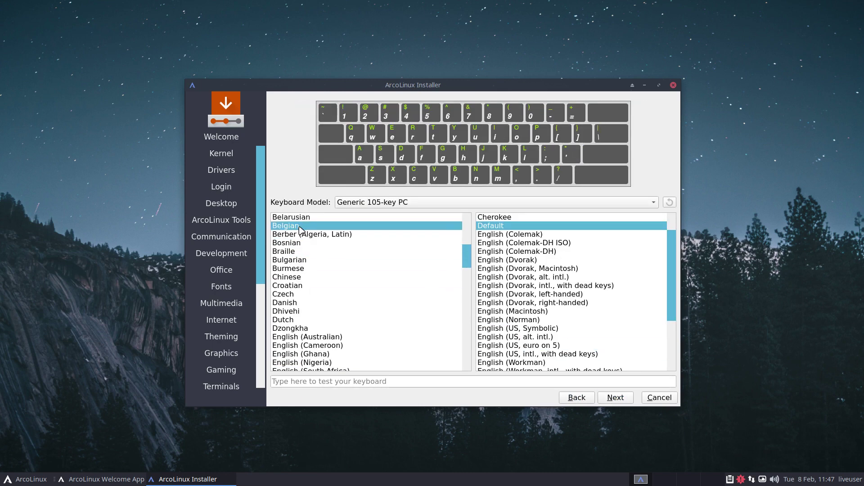
Step: Choose Erase disk with the btrfs file system and Swap (with Hibernate)
{"action": "left_click", "coordinate": [626, 398]}
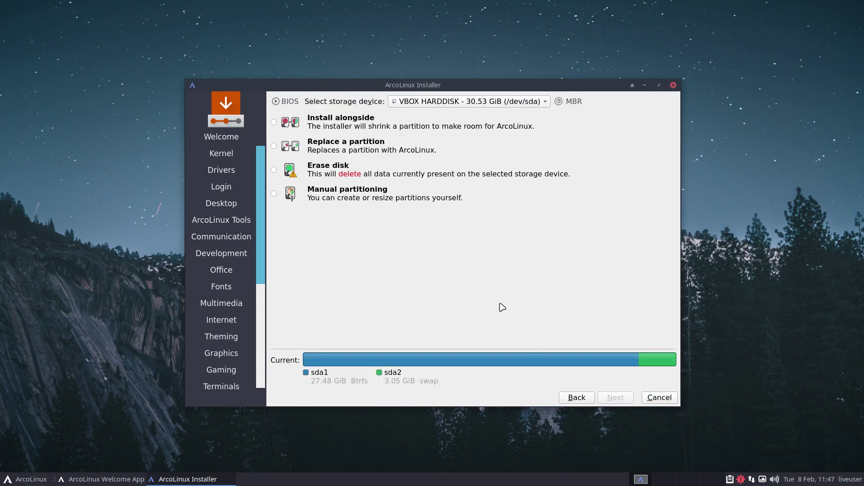
{"action": "left_click", "coordinate": [340, 173]}
{"action": "left_click", "coordinate": [417, 195]}
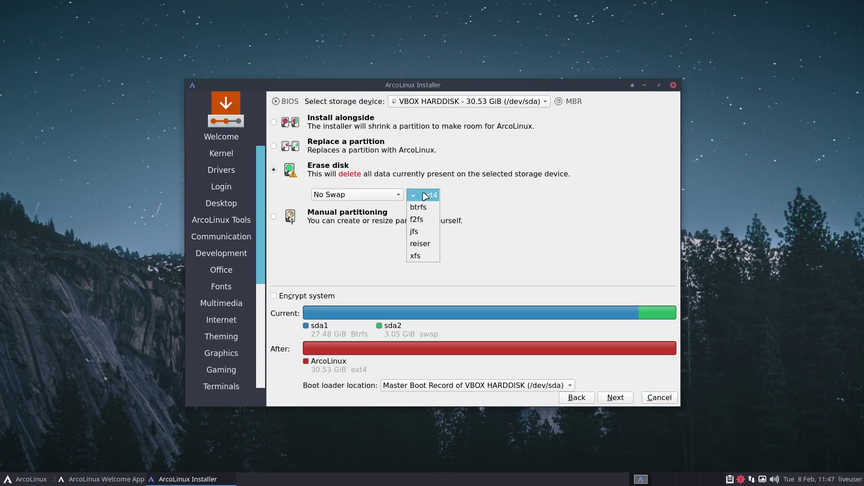
{"action": "left_click", "coordinate": [421, 206]}
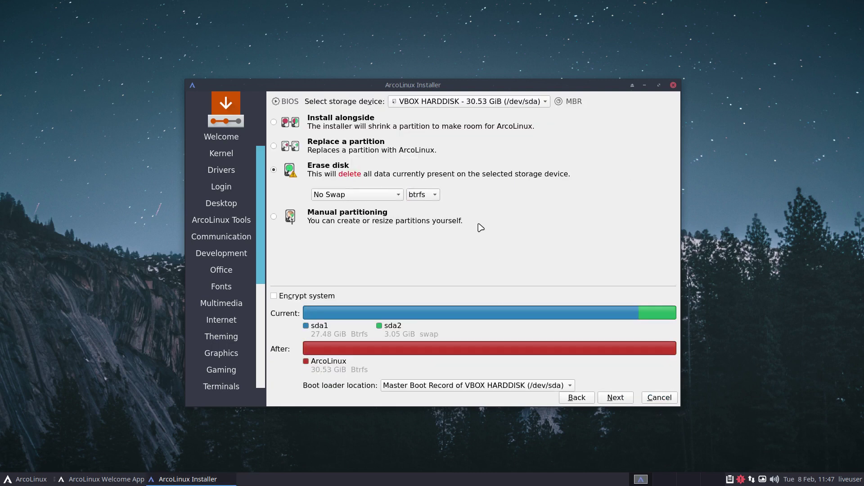
{"action": "left_click", "coordinate": [377, 199]}
{"action": "left_click", "coordinate": [375, 220]}
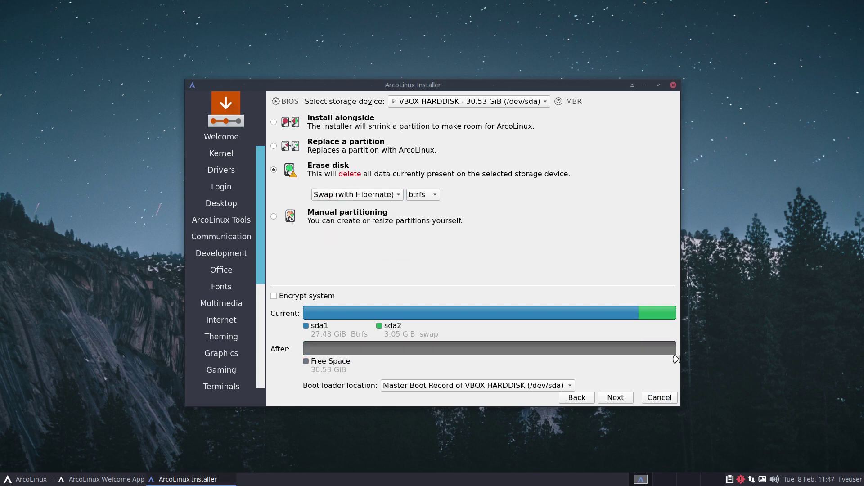
Step: Enter the user's name, type and repeat the password, and reuse it for the administrator
{"action": "left_click", "coordinate": [620, 399]}
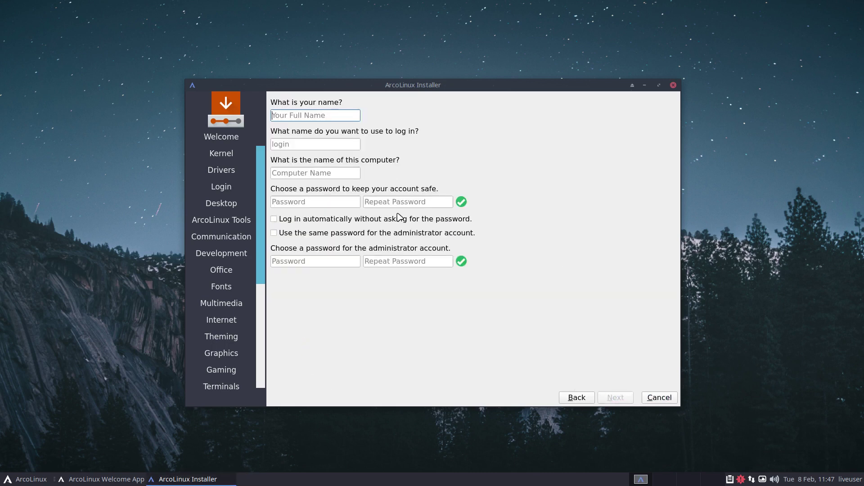
{"action": "type", "text": "erik"}
{"action": "key", "text": "Tab"}
{"action": "key", "text": "Tab"}
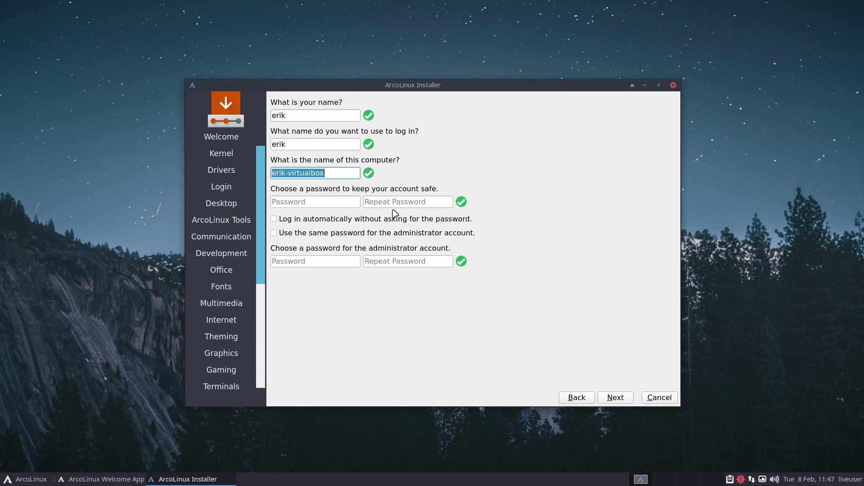
{"action": "key", "text": "Tab"}
{"action": "type", "text": "test"}
{"action": "key", "text": "Tab"}
{"action": "type", "text": "test"}
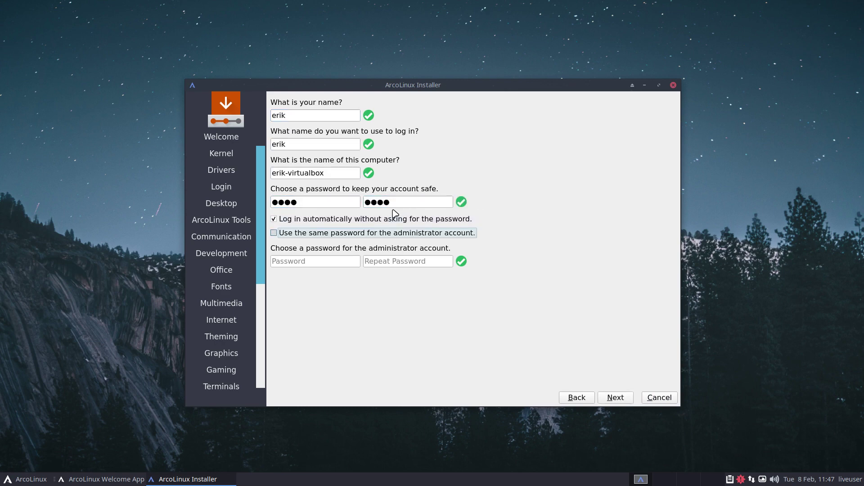
{"action": "key", "text": "space"}
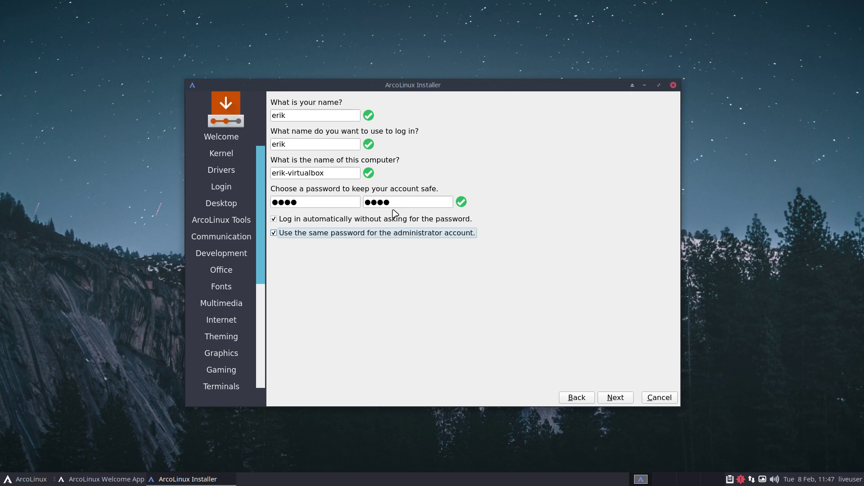
Step: Review the installation summary and start installing ArcoLinux
{"action": "left_click", "coordinate": [618, 399]}
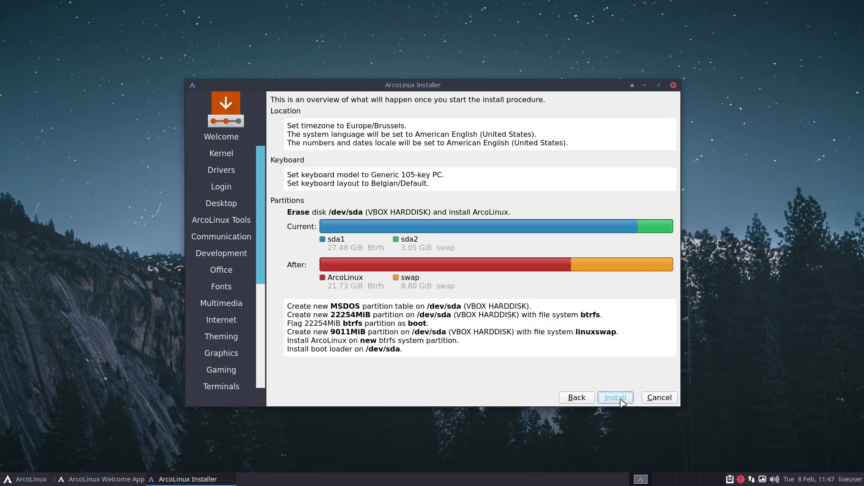
{"action": "left_click", "coordinate": [621, 399]}
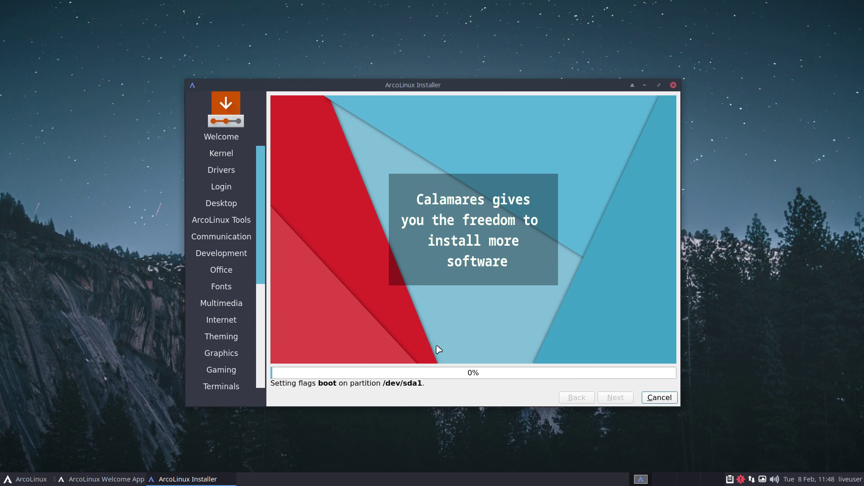
Step: Open a Thunar window on the File System and reopen it with root privileges
{"action": "right_click", "coordinate": [58, 188]}
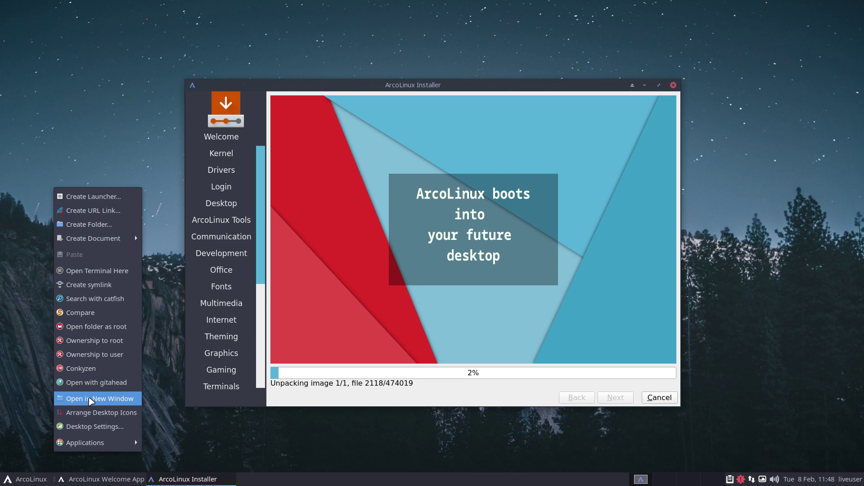
{"action": "left_click", "coordinate": [89, 398]}
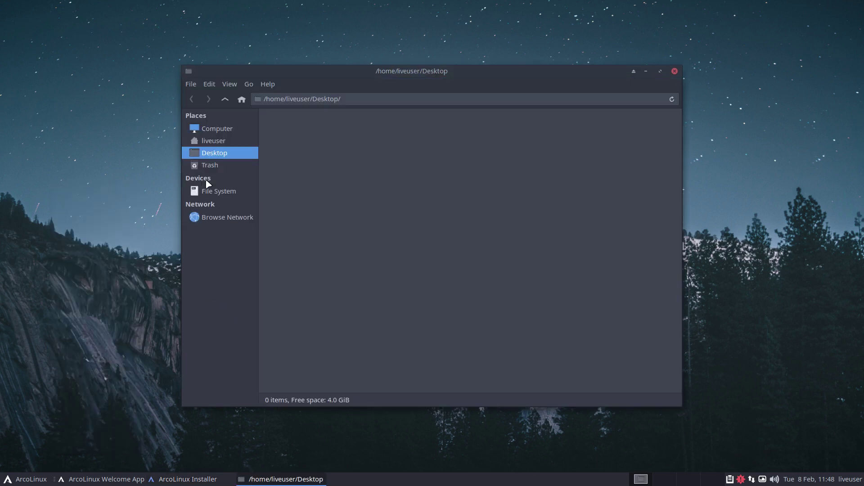
{"action": "left_click", "coordinate": [208, 190]}
{"action": "left_click", "coordinate": [277, 162]}
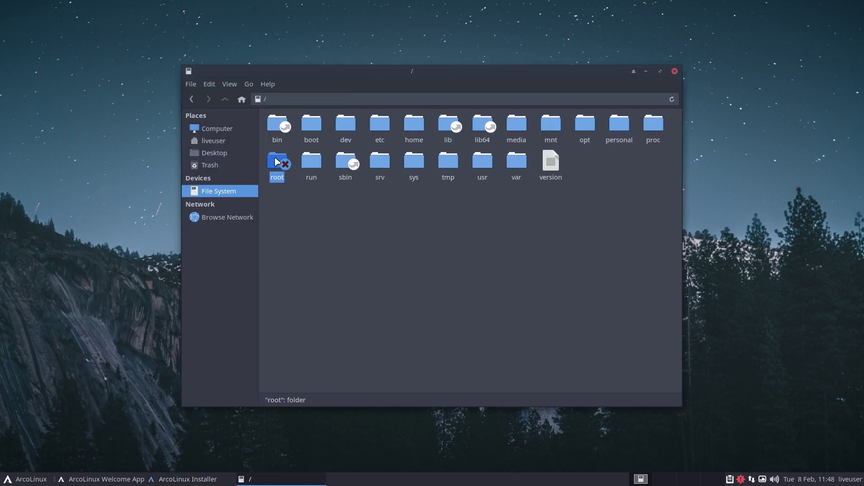
{"action": "right_click", "coordinate": [365, 222]}
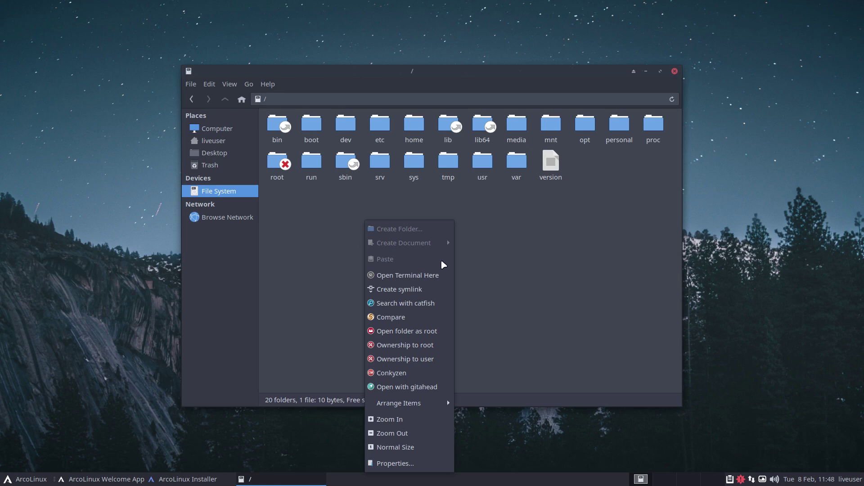
{"action": "left_click", "coordinate": [440, 332]}
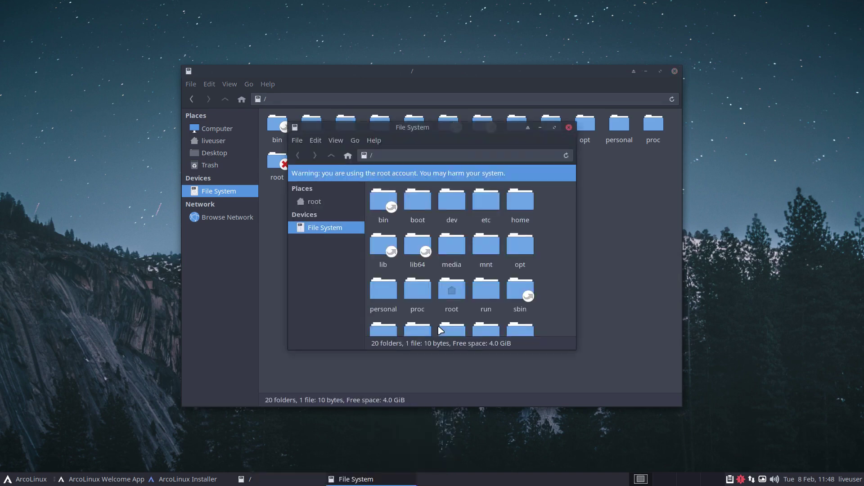
Step: Show hidden files in /root, go into .cache/calamares, and pick session.log
{"action": "double_click", "coordinate": [451, 293]}
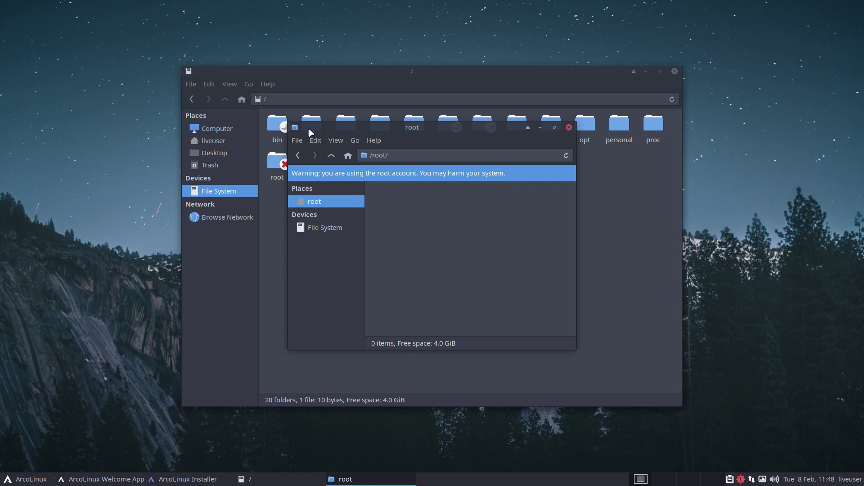
{"action": "left_click", "coordinate": [316, 141]}
{"action": "mouse_move", "coordinate": [336, 140]}
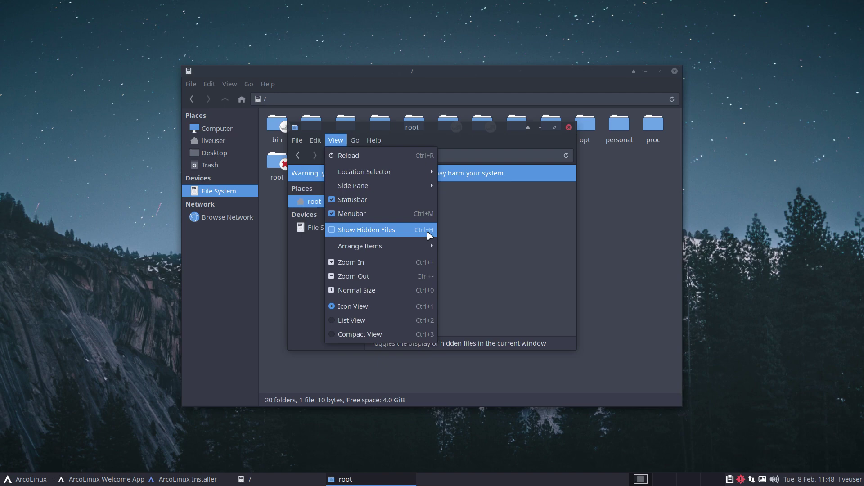
{"action": "left_click", "coordinate": [428, 232]}
{"action": "double_click", "coordinate": [400, 200]}
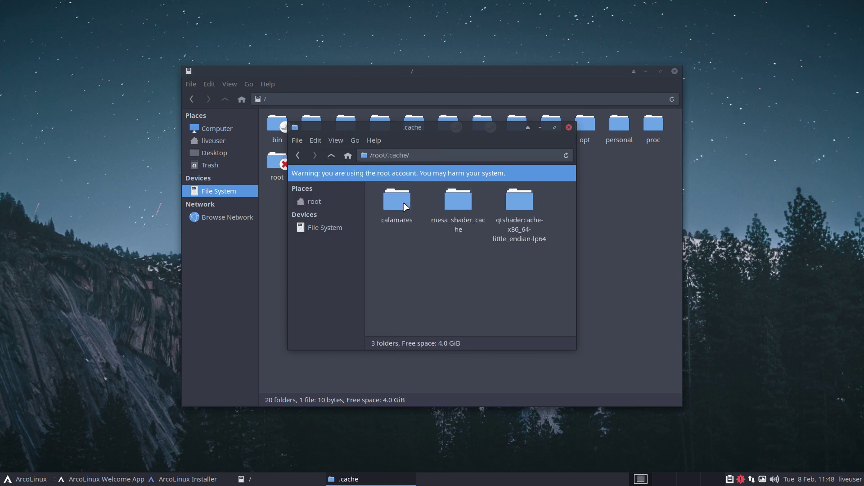
{"action": "double_click", "coordinate": [400, 200]}
{"action": "left_click", "coordinate": [432, 210]}
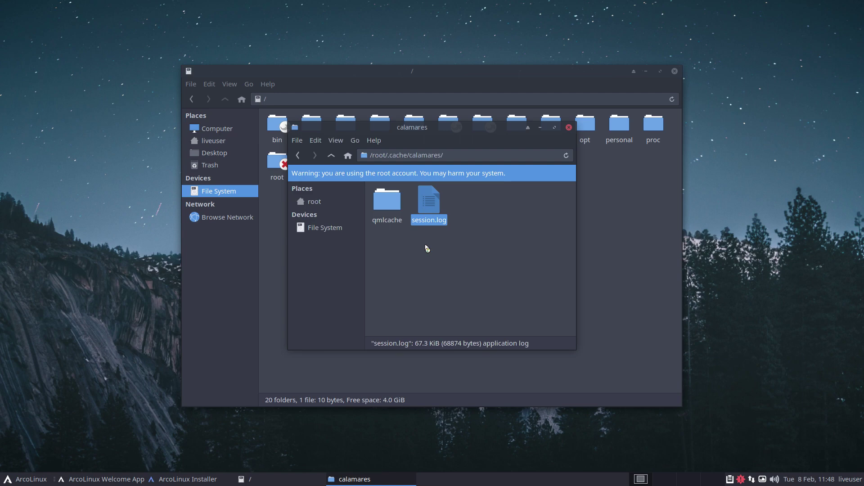
{"action": "right_click", "coordinate": [428, 207]}
Step: Open session.log in Sublime Text
{"action": "mouse_move", "coordinate": [459, 228]}
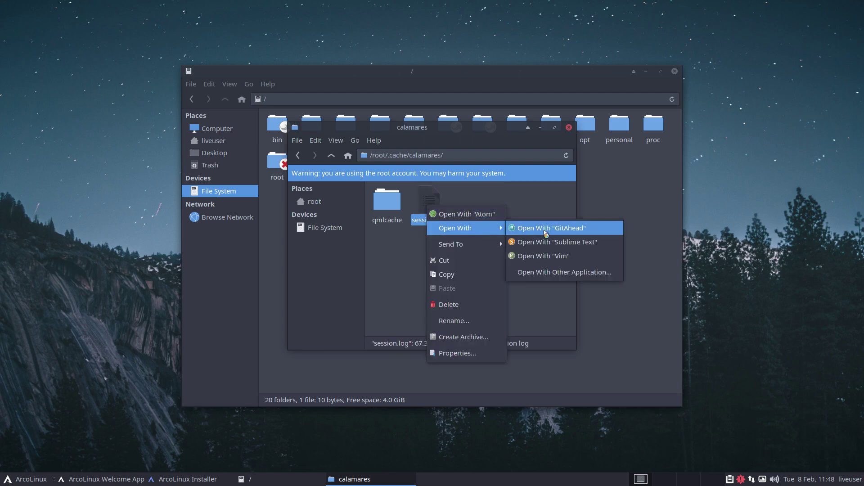
{"action": "left_click", "coordinate": [557, 242]}
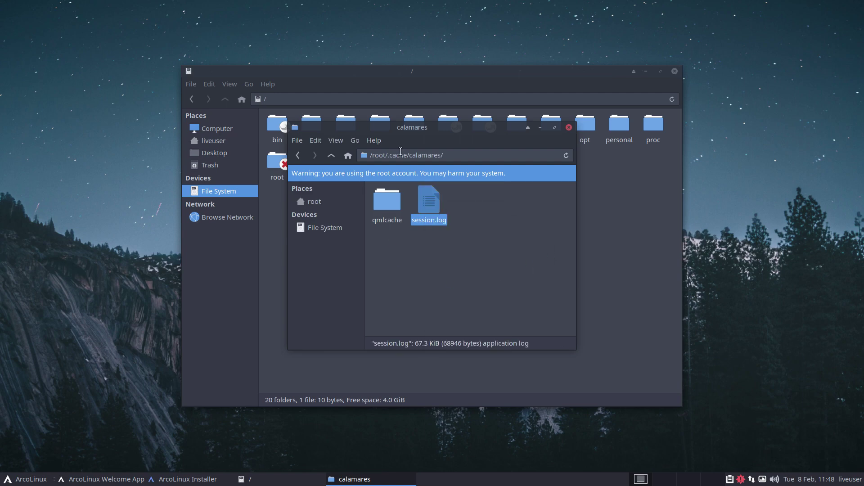
{"action": "left_click", "coordinate": [458, 112]}
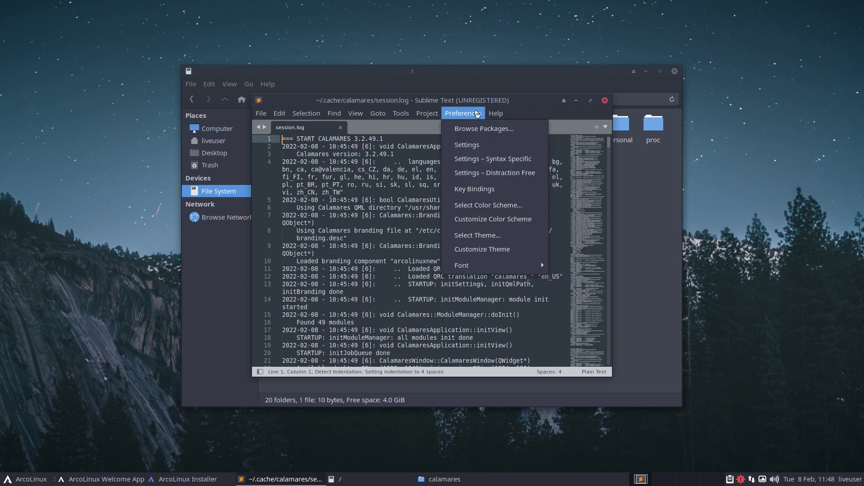
{"action": "left_click", "coordinate": [477, 113]}
Step: Put Sublime Text on the left and the installer on the right, minimizing both Thunar windows
{"action": "left_click_drag", "start_coordinate": [498, 106], "coordinate": [2, 181]}
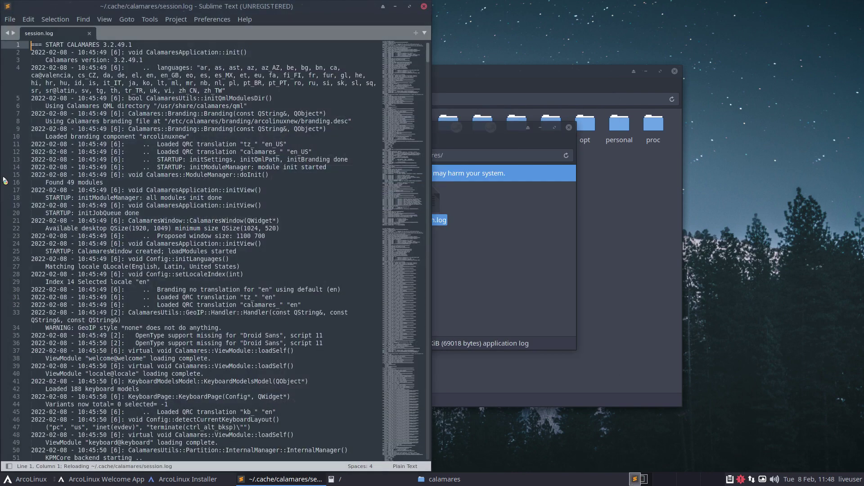
{"action": "left_click", "coordinate": [540, 129]}
{"action": "left_click", "coordinate": [644, 73]}
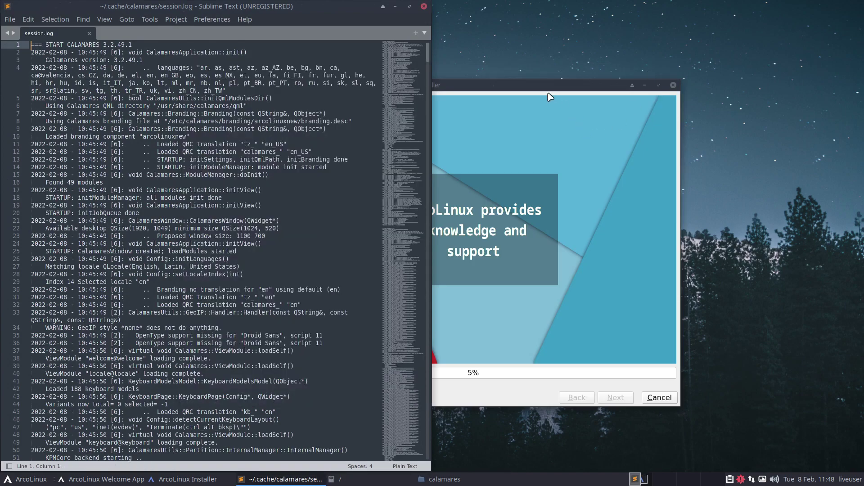
{"action": "left_click_drag", "start_coordinate": [550, 96], "coordinate": [712, 44]}
{"action": "left_click", "coordinate": [272, 360]}
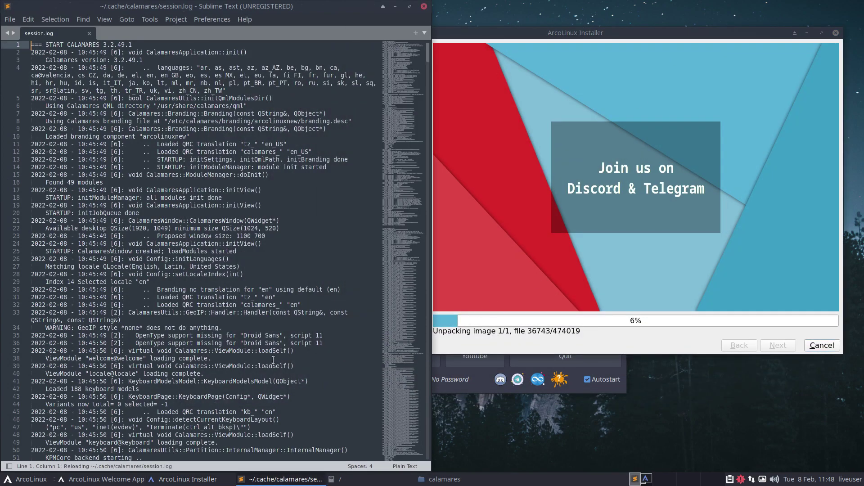
Step: Scroll session.log to its end to reach line 1025 and the unpackfs rsync job
{"action": "scroll", "coordinate": [272, 360], "scroll_direction": "down", "scroll_amount": 20}
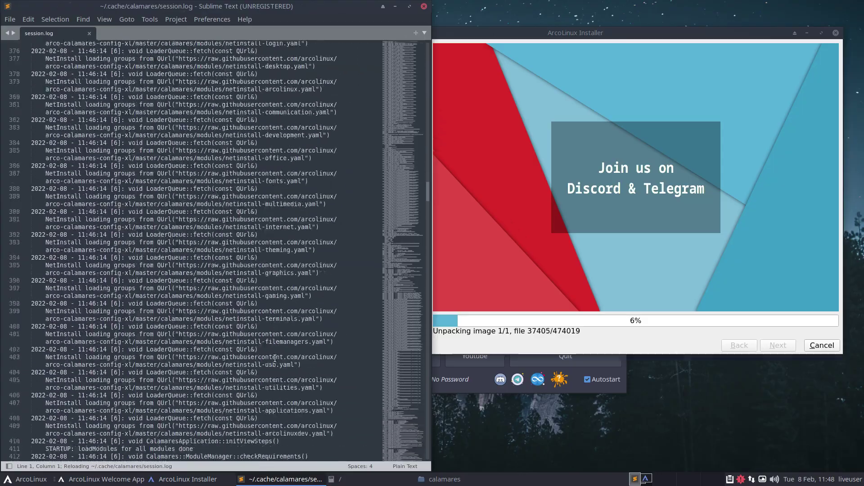
{"action": "scroll", "coordinate": [275, 359], "scroll_direction": "down", "scroll_amount": 20}
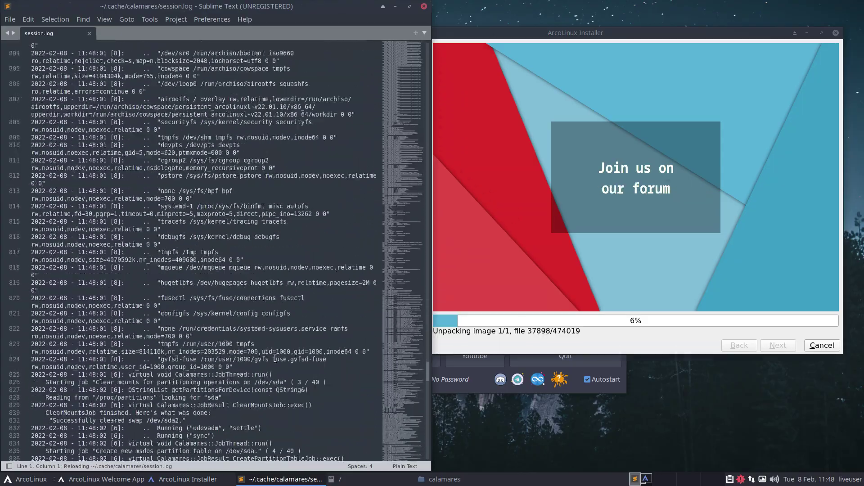
{"action": "scroll", "coordinate": [275, 359], "scroll_direction": "down", "scroll_amount": 20}
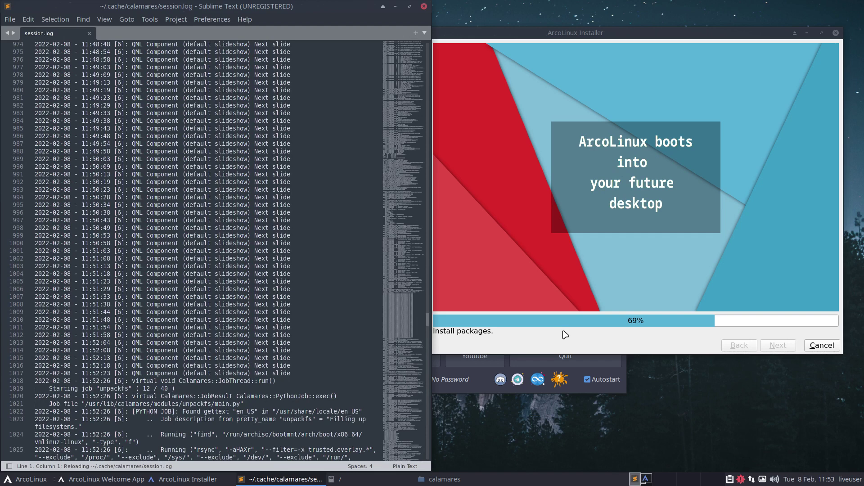
{"action": "left_click", "coordinate": [563, 335]}
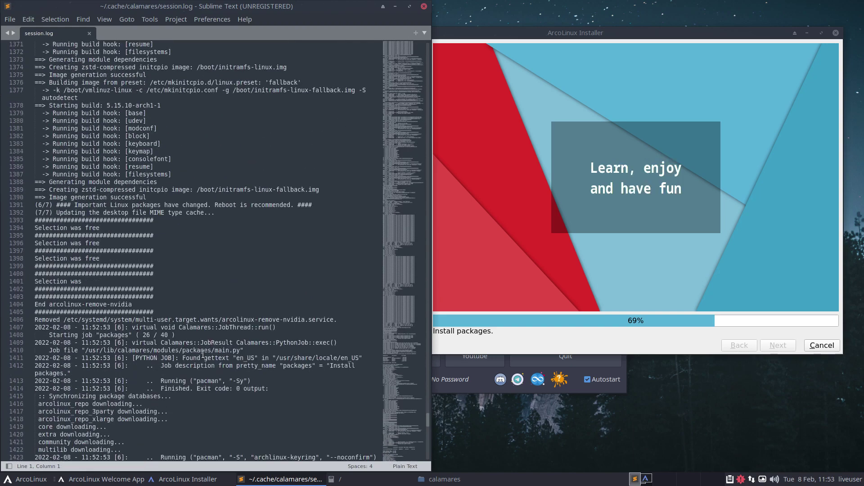
{"action": "scroll", "coordinate": [202, 354], "scroll_direction": "down", "scroll_amount": 1}
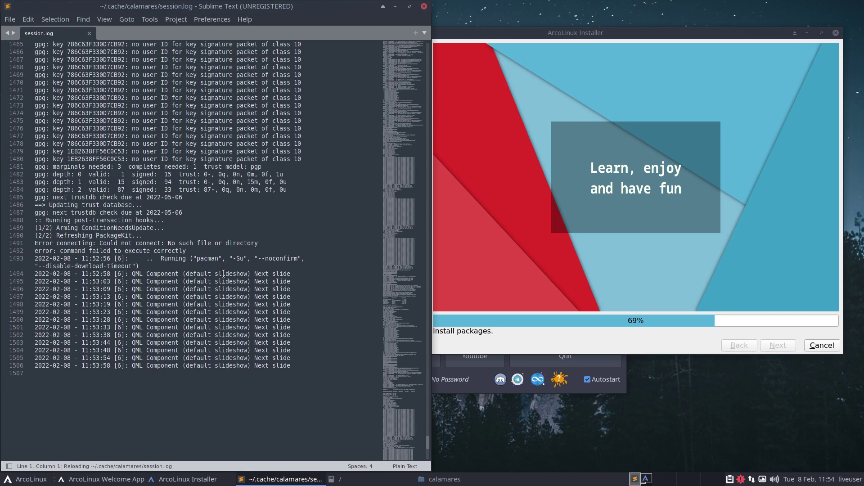
{"action": "left_click", "coordinate": [233, 290], "text": "shift"}
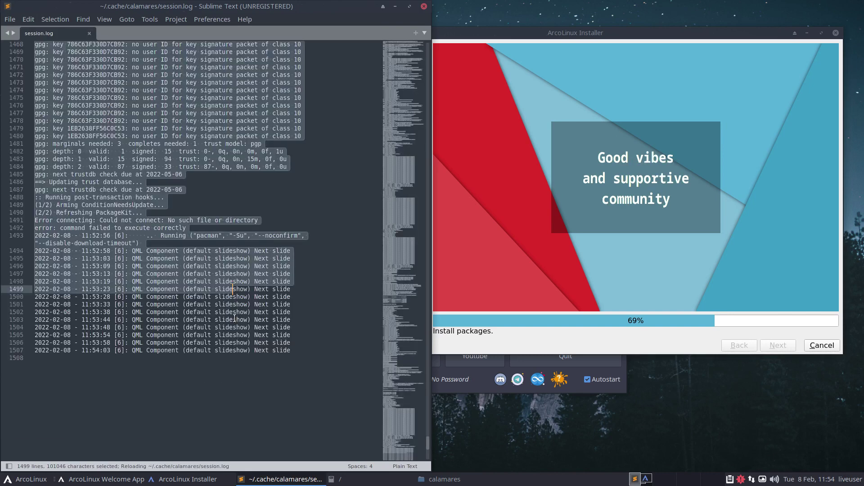
{"action": "left_click_drag", "start_coordinate": [229, 319], "coordinate": [233, 319]}
{"action": "scroll", "coordinate": [226, 249], "scroll_direction": "up", "scroll_amount": 1}
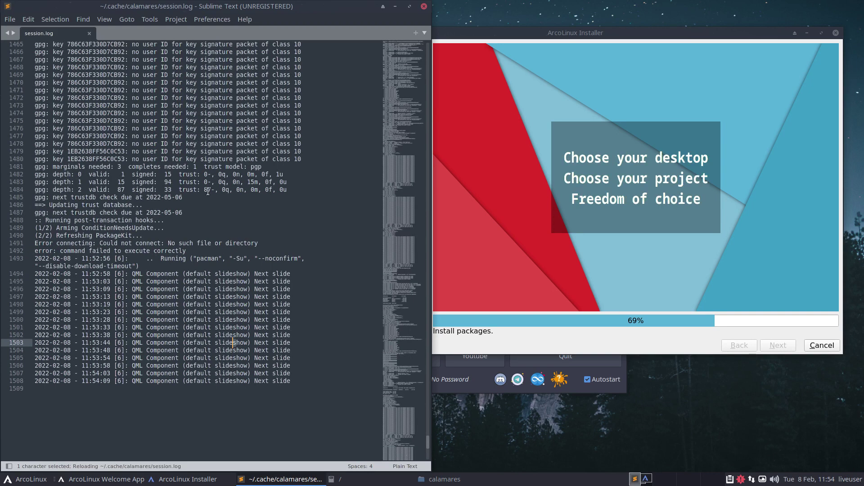
{"action": "scroll", "coordinate": [208, 192], "scroll_direction": "up", "scroll_amount": 11}
{"action": "scroll", "coordinate": [208, 191], "scroll_direction": "up", "scroll_amount": 3}
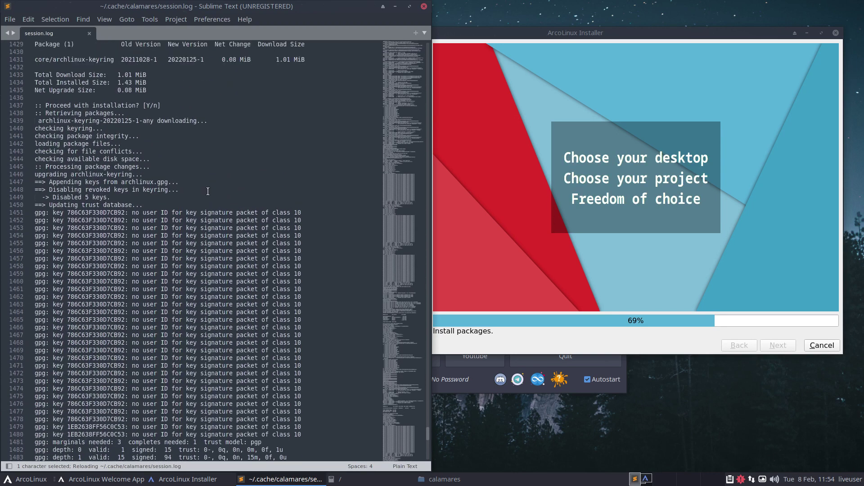
{"action": "scroll", "coordinate": [88, 245], "scroll_direction": "up", "scroll_amount": 4}
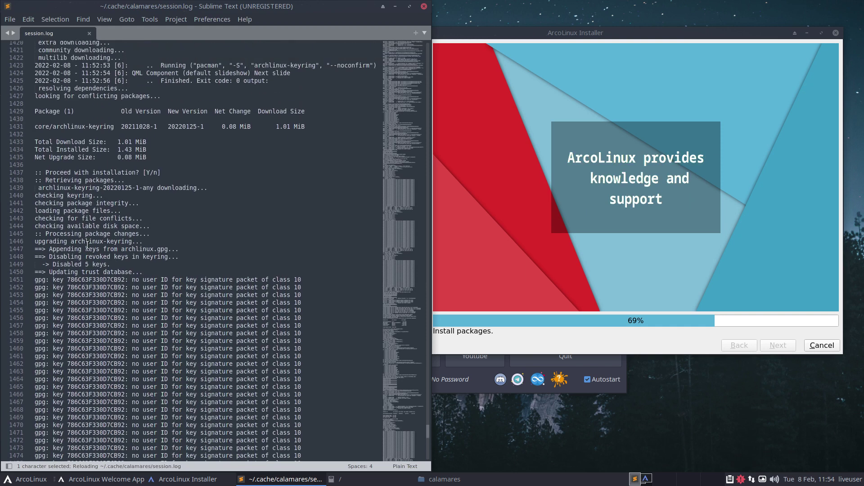
{"action": "left_click_drag", "start_coordinate": [49, 197], "coordinate": [129, 197]}
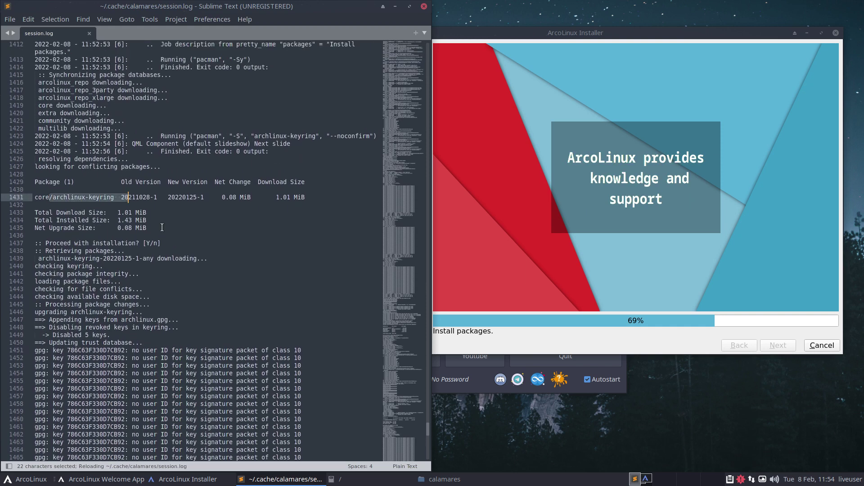
{"action": "scroll", "coordinate": [162, 227], "scroll_direction": "down", "scroll_amount": 2}
{"action": "scroll", "coordinate": [162, 227], "scroll_direction": "up", "scroll_amount": 4}
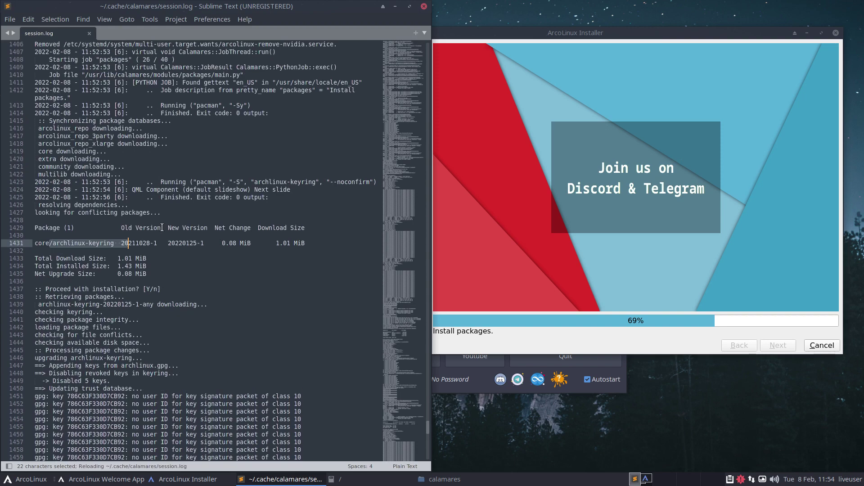
{"action": "scroll", "coordinate": [162, 228], "scroll_direction": "up", "scroll_amount": 5}
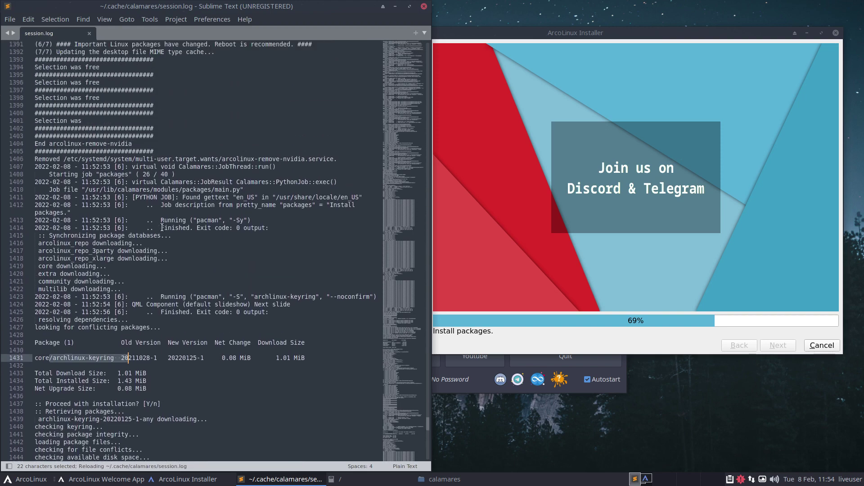
{"action": "scroll", "coordinate": [162, 227], "scroll_direction": "down", "scroll_amount": 20}
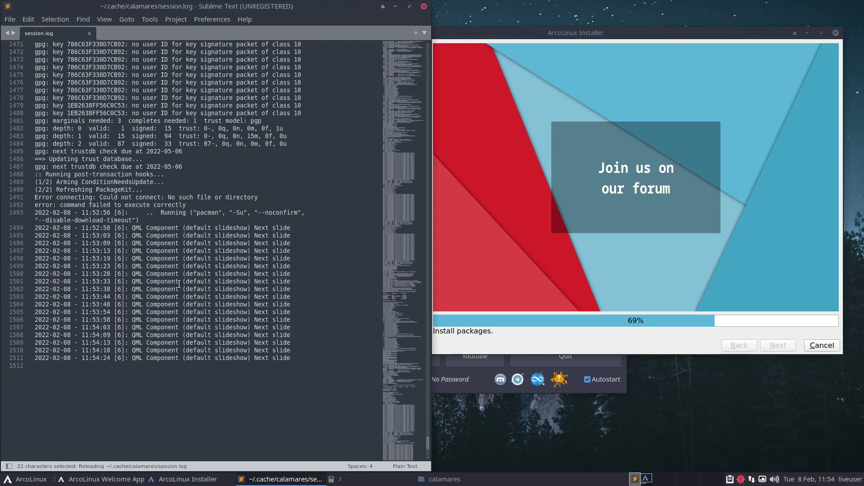
Step: Check the installer, reload session.log in Sublime Text, and select '-Su' on line 1493
{"action": "left_click", "coordinate": [553, 228]}
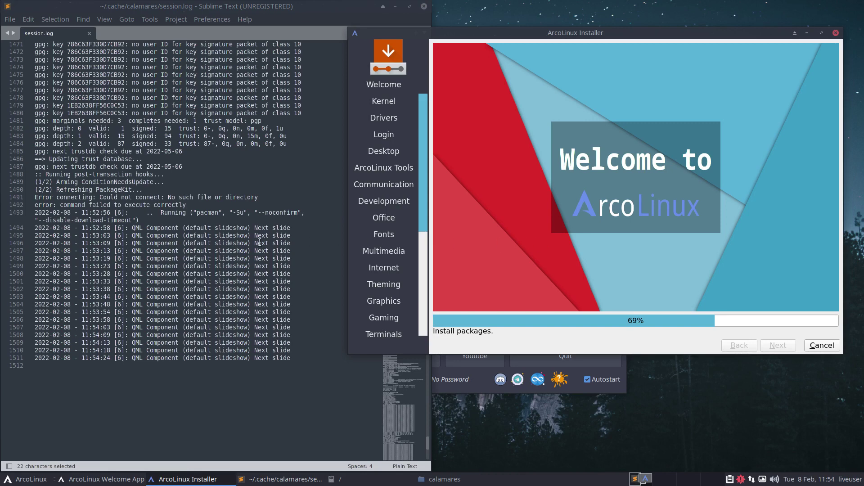
{"action": "left_click", "coordinate": [247, 214]}
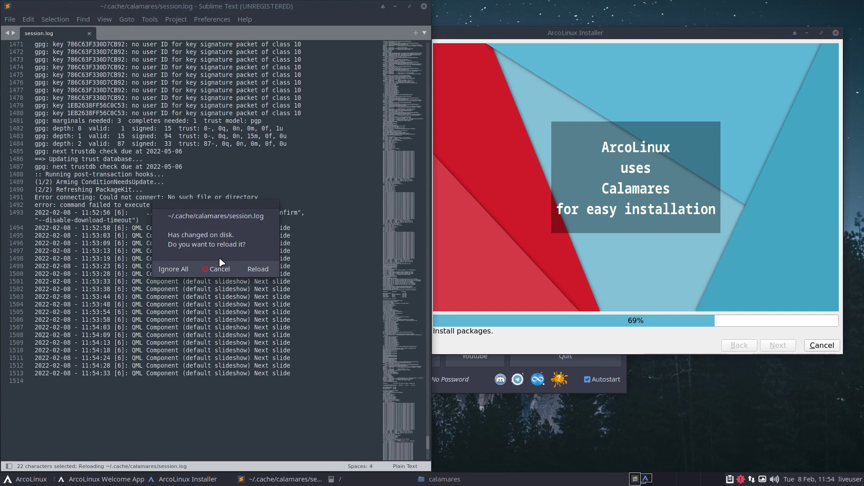
{"action": "left_click", "coordinate": [257, 269]}
{"action": "scroll", "coordinate": [261, 280], "scroll_direction": "down", "scroll_amount": 3}
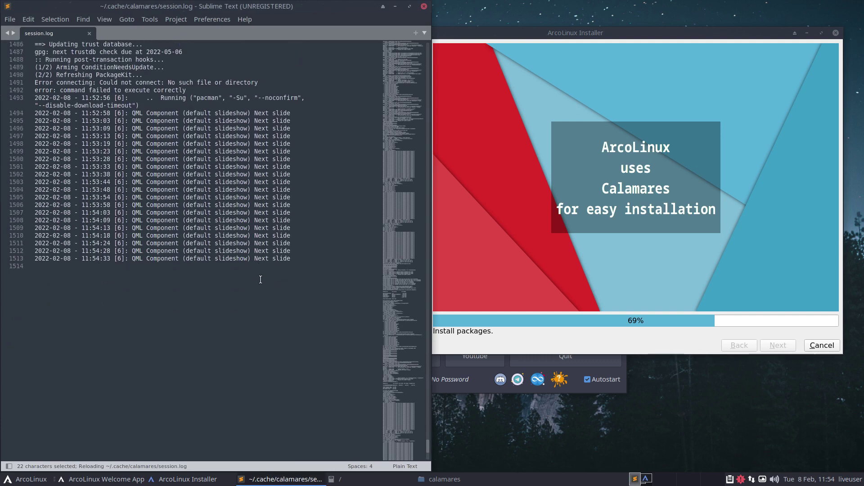
{"action": "left_click_drag", "start_coordinate": [230, 144], "coordinate": [254, 144]}
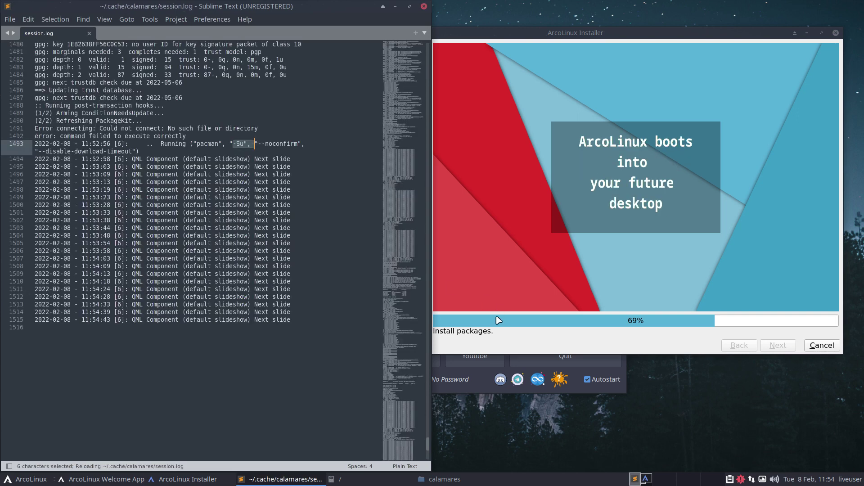
Step: Check the installer's progress, then reload the changed session.log in Sublime Text
{"action": "left_click", "coordinate": [537, 348]}
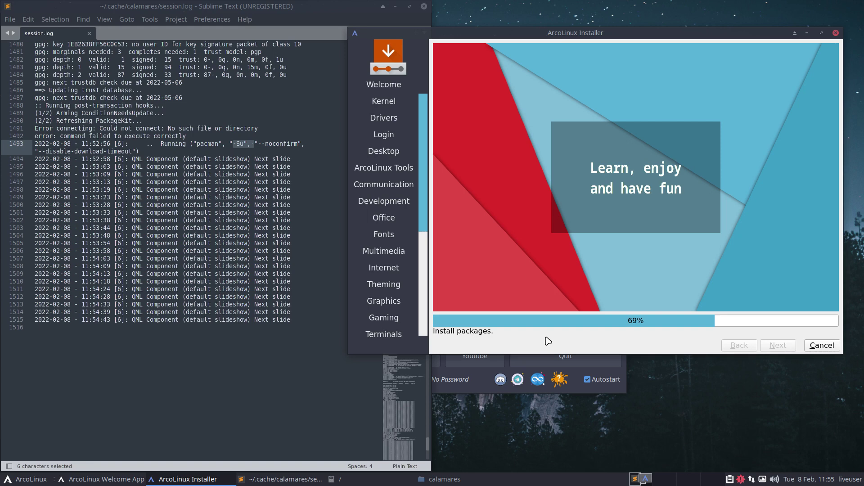
{"action": "left_click", "coordinate": [209, 330]}
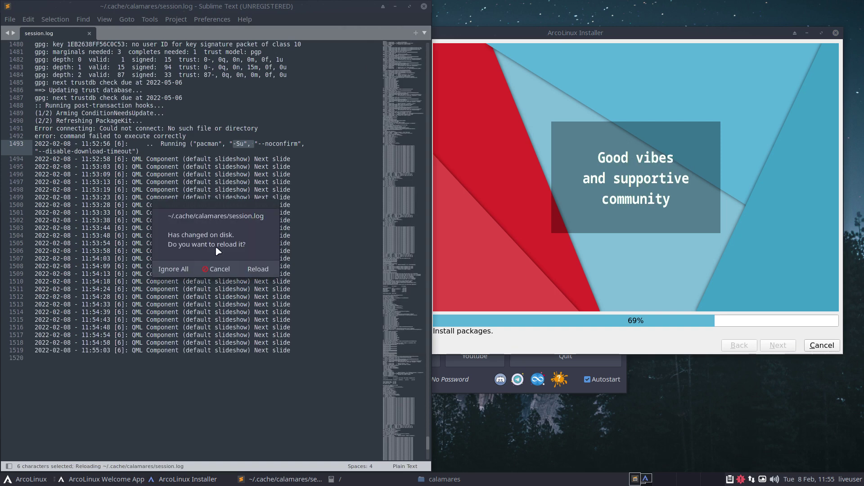
{"action": "left_click", "coordinate": [265, 269]}
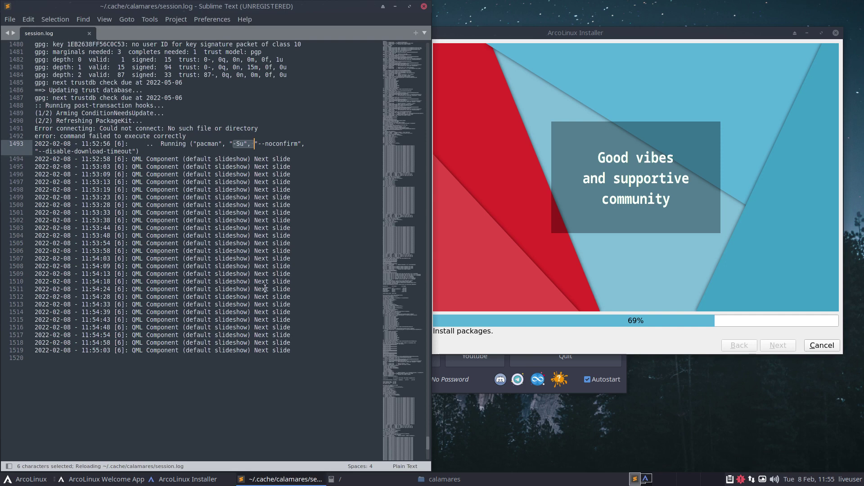
{"action": "scroll", "coordinate": [266, 288], "scroll_direction": "up", "scroll_amount": 2}
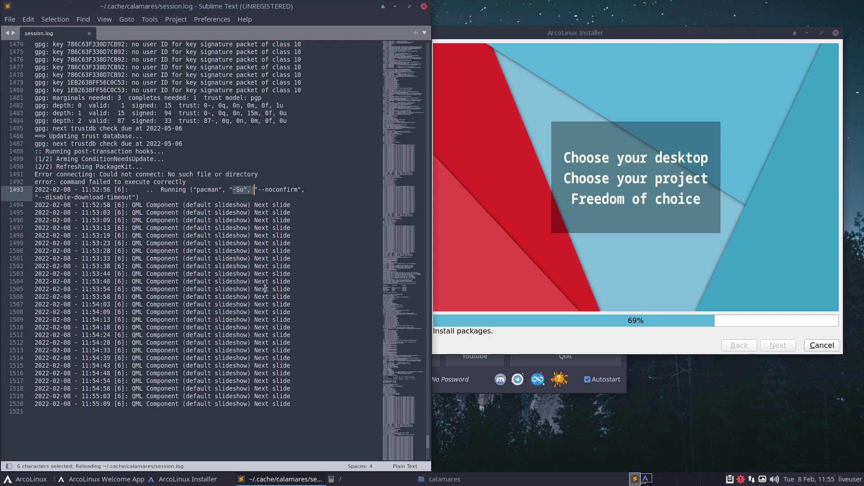
Step: Recheck the installer and reload session.log until pacman -Su shows exit code 0
{"action": "left_click", "coordinate": [518, 348]}
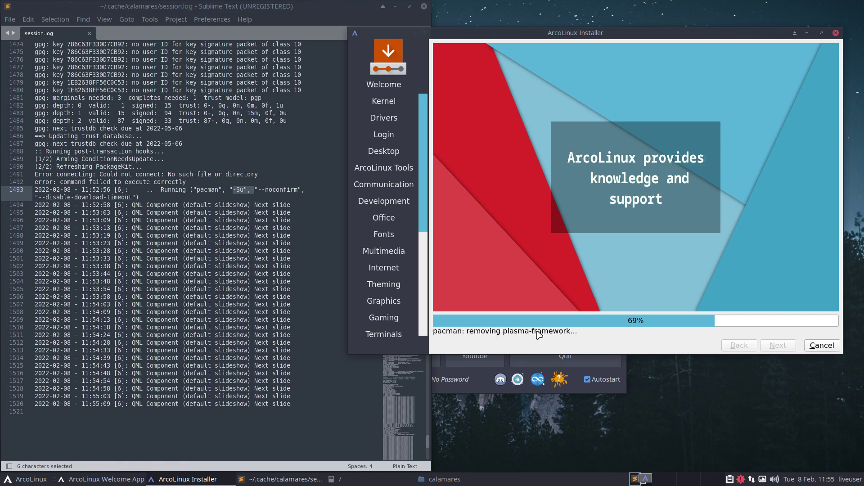
{"action": "left_click", "coordinate": [306, 320]}
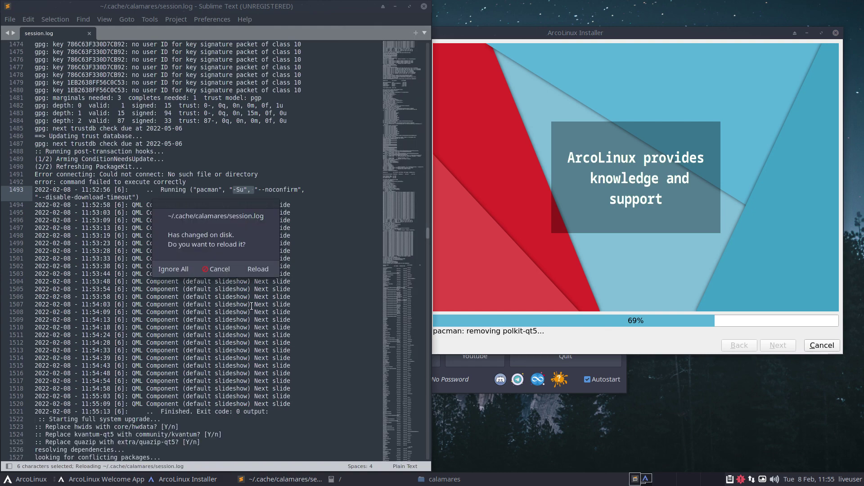
{"action": "left_click", "coordinate": [257, 269]}
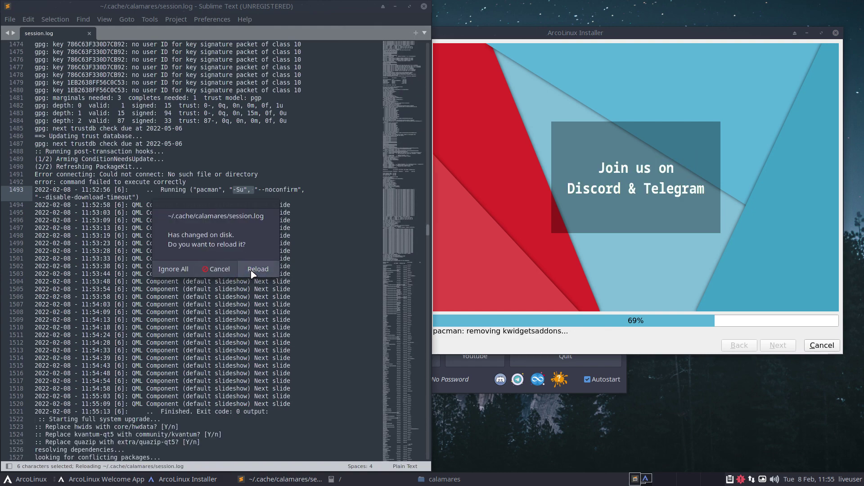
{"action": "left_click", "coordinate": [254, 270]}
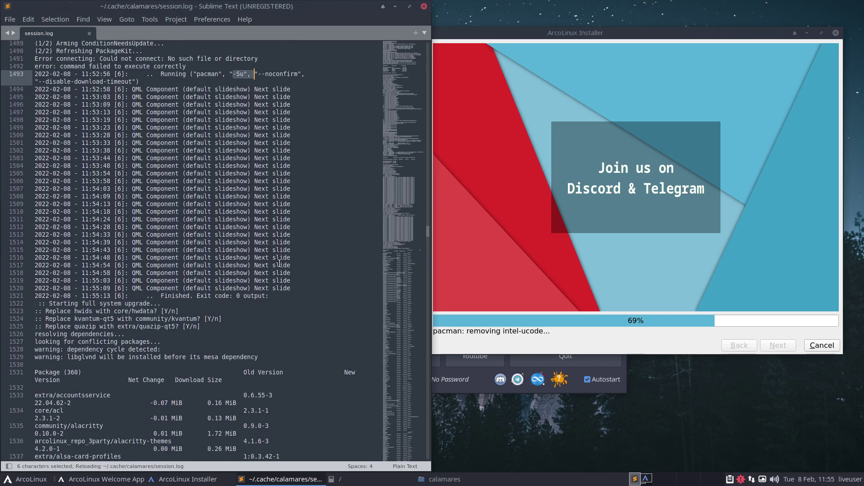
Step: Highlight the hwids replacement prompt on line 1523, then clear the selection
{"action": "scroll", "coordinate": [280, 263], "scroll_direction": "down", "scroll_amount": 10}
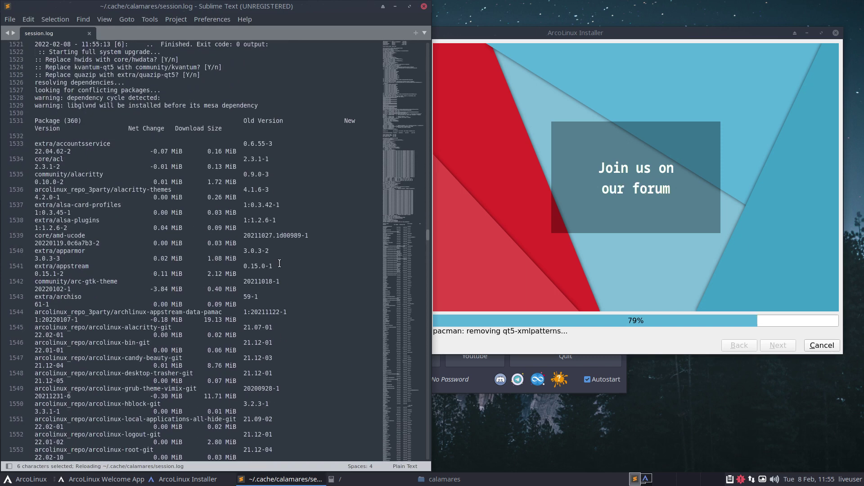
{"action": "scroll", "coordinate": [279, 263], "scroll_direction": "up", "scroll_amount": 3}
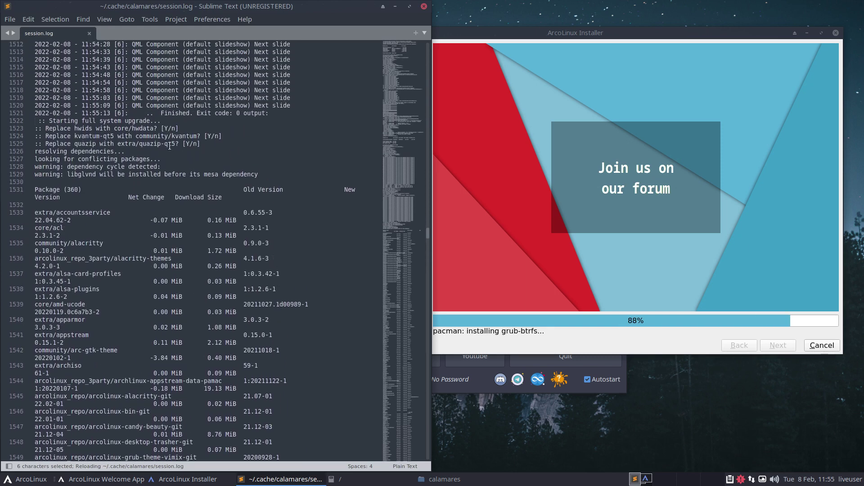
{"action": "left_click_drag", "start_coordinate": [70, 129], "coordinate": [135, 128]}
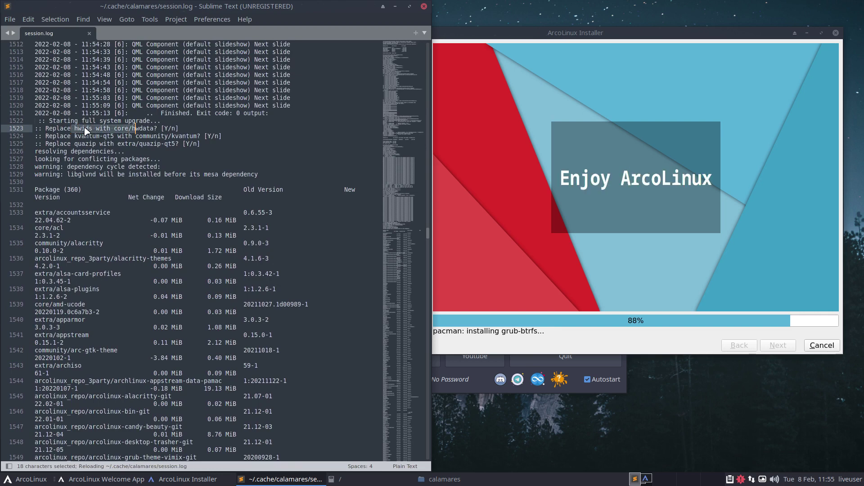
{"action": "left_click", "coordinate": [136, 129]}
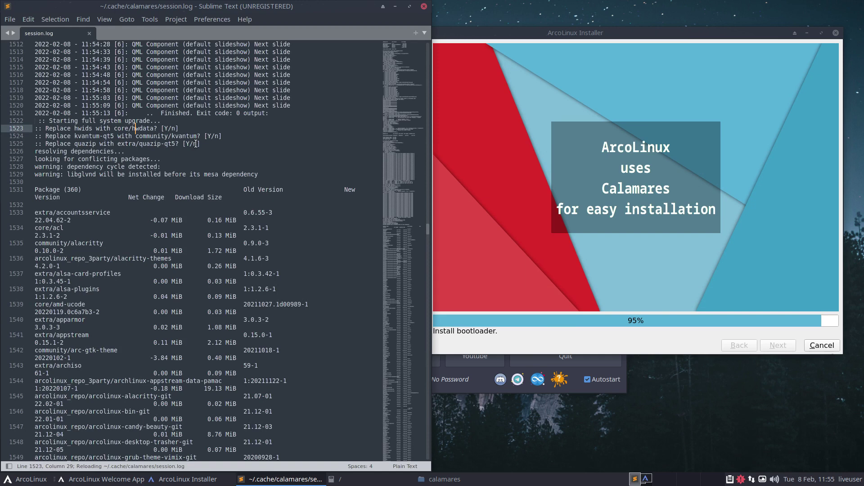
Step: Scroll down through the Package (360) upgrade list in session.log
{"action": "scroll", "coordinate": [150, 221], "scroll_direction": "down", "scroll_amount": 5}
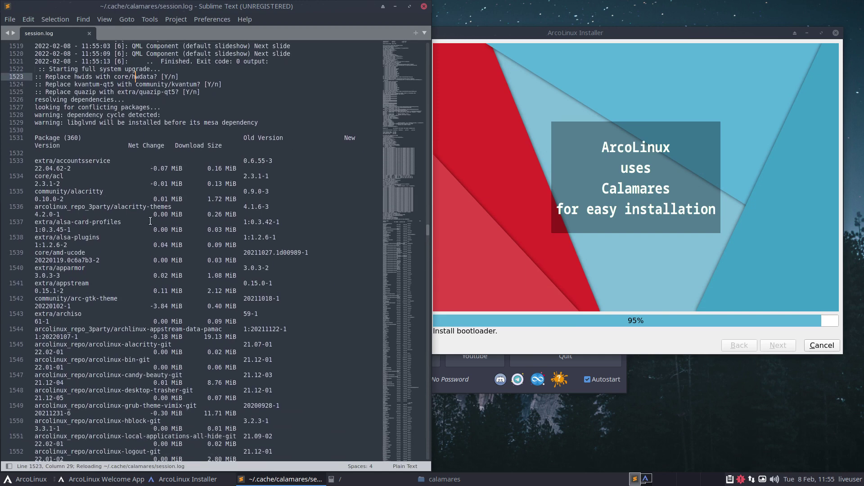
{"action": "scroll", "coordinate": [150, 221], "scroll_direction": "down", "scroll_amount": 10}
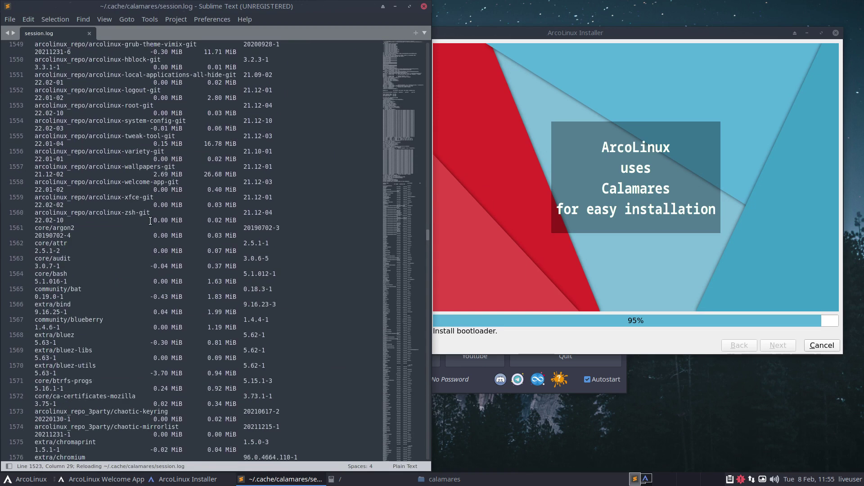
{"action": "scroll", "coordinate": [150, 221], "scroll_direction": "down", "scroll_amount": 7}
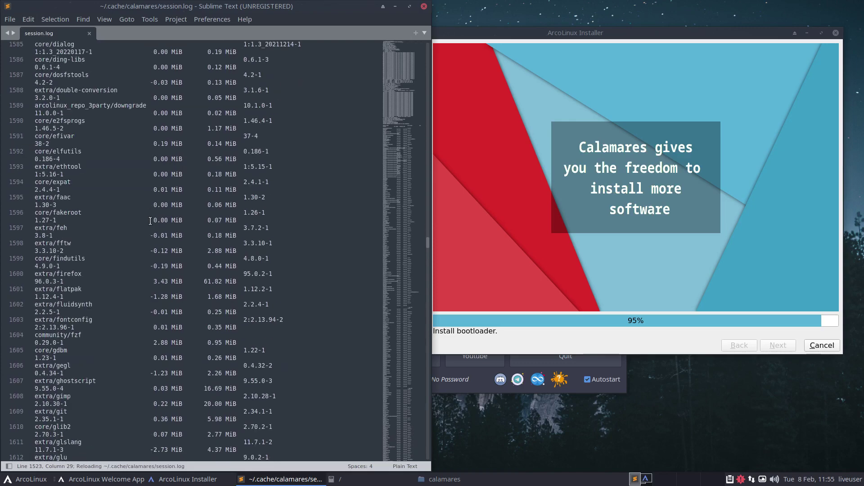
{"action": "scroll", "coordinate": [150, 221], "scroll_direction": "down", "scroll_amount": 7}
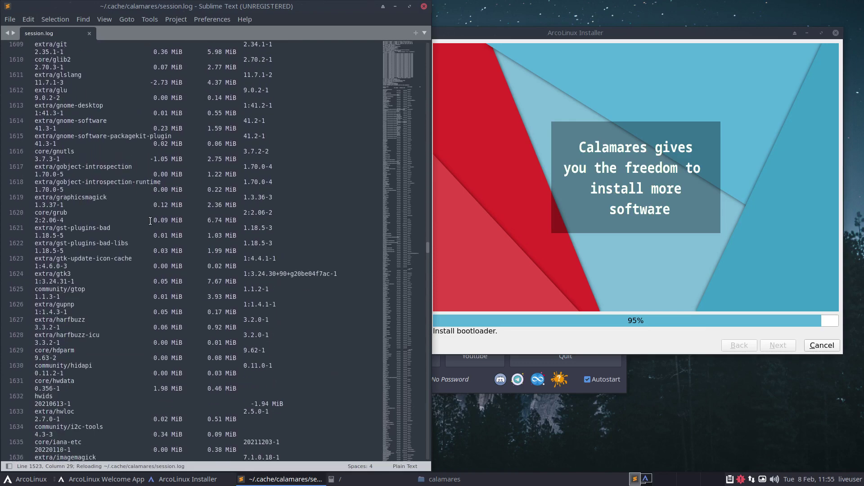
{"action": "scroll", "coordinate": [151, 221], "scroll_direction": "down", "scroll_amount": 16}
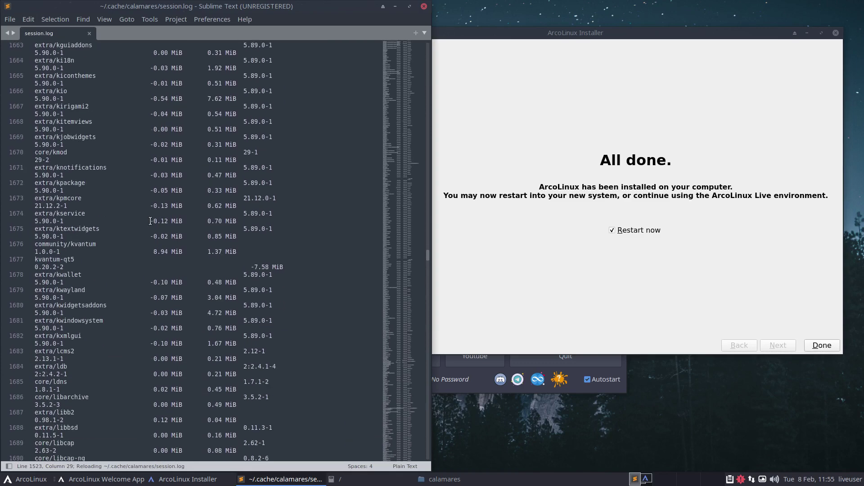
Step: Continue scrolling down session.log past the upgrade package list
{"action": "scroll", "coordinate": [150, 221], "scroll_direction": "down", "scroll_amount": 10}
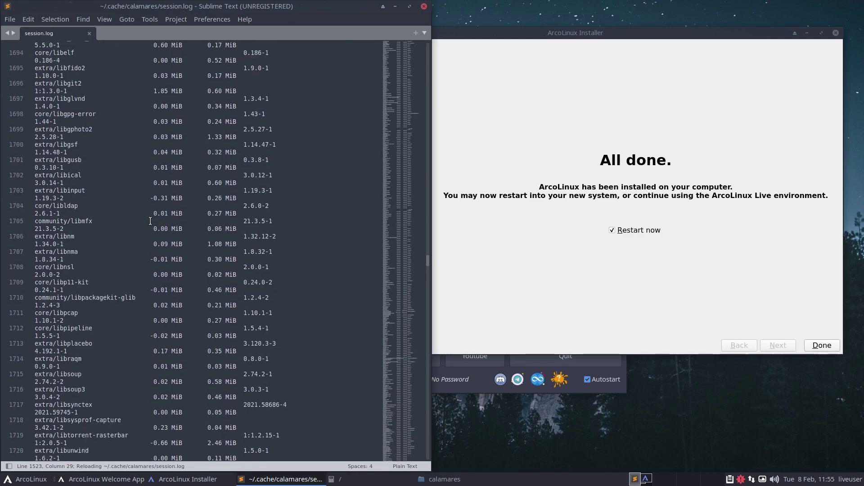
{"action": "scroll", "coordinate": [150, 221], "scroll_direction": "down", "scroll_amount": 20}
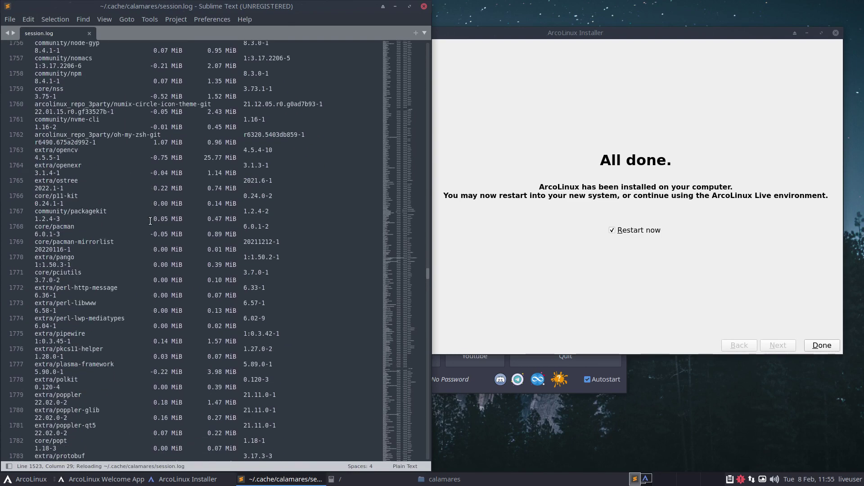
{"action": "scroll", "coordinate": [150, 221], "scroll_direction": "down", "scroll_amount": 13}
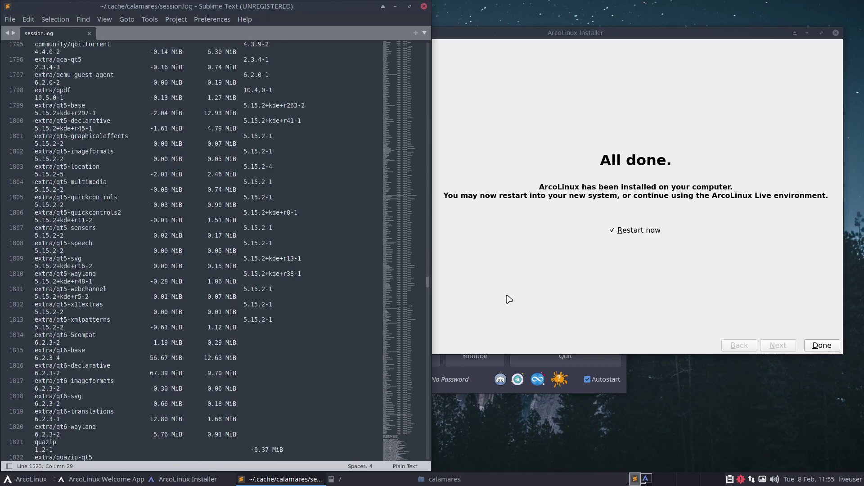
{"action": "scroll", "coordinate": [257, 249], "scroll_direction": "down", "scroll_amount": 7}
{"action": "scroll", "coordinate": [258, 249], "scroll_direction": "down", "scroll_amount": 8}
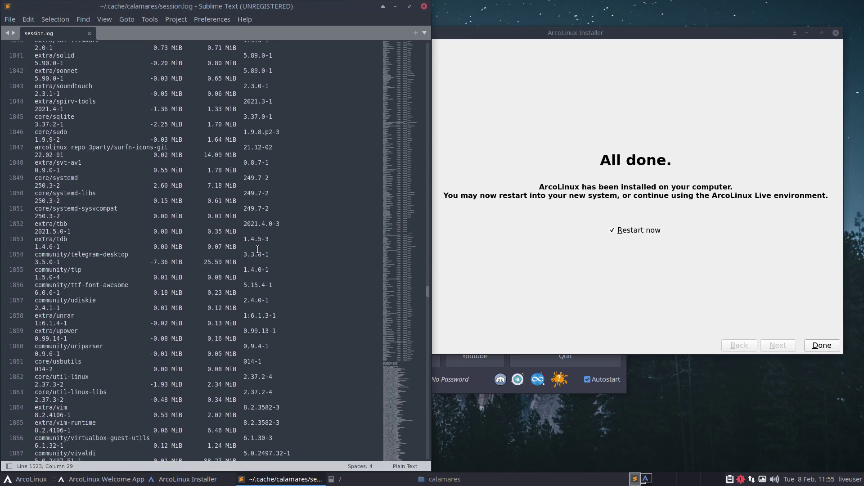
{"action": "scroll", "coordinate": [257, 249], "scroll_direction": "down", "scroll_amount": 6}
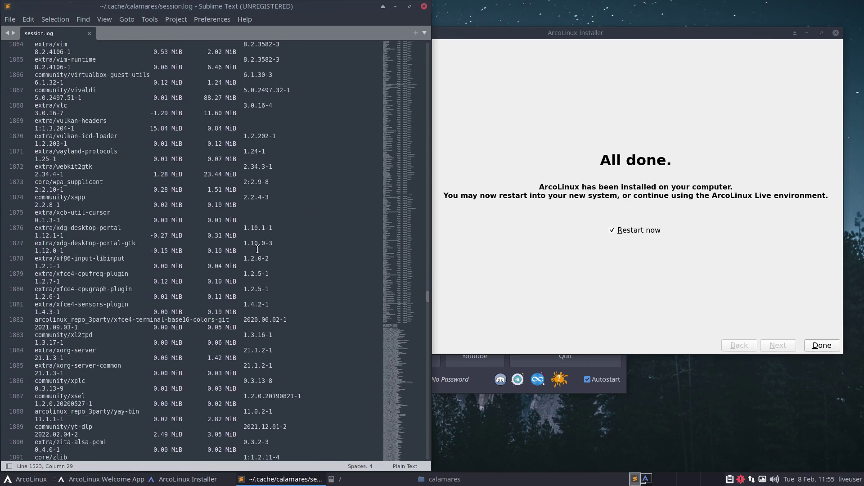
{"action": "scroll", "coordinate": [258, 249], "scroll_direction": "down", "scroll_amount": 19}
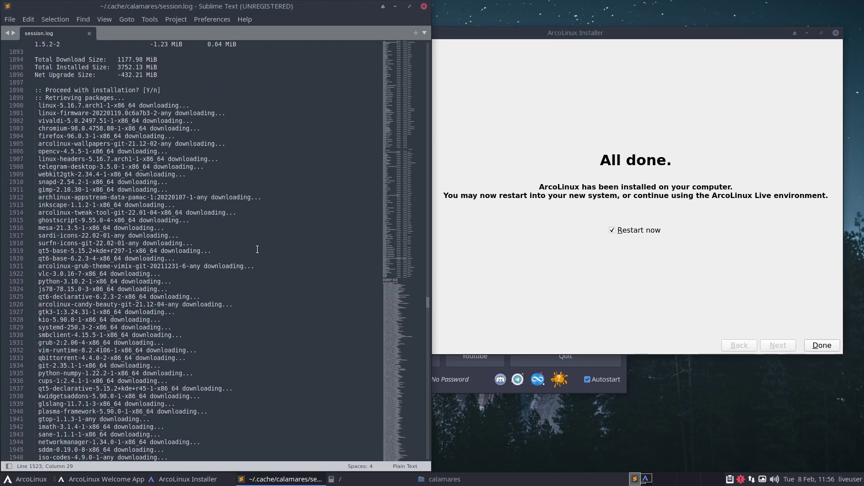
{"action": "scroll", "coordinate": [257, 249], "scroll_direction": "down", "scroll_amount": 7}
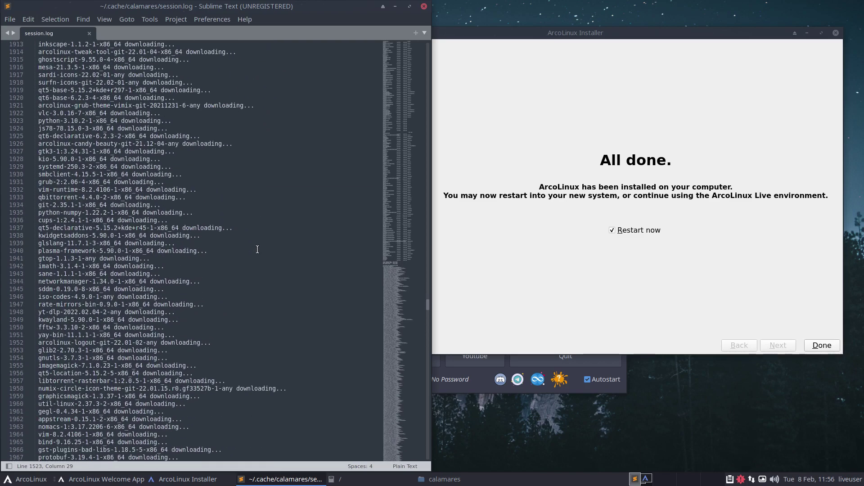
{"action": "scroll", "coordinate": [257, 249], "scroll_direction": "down", "scroll_amount": 20}
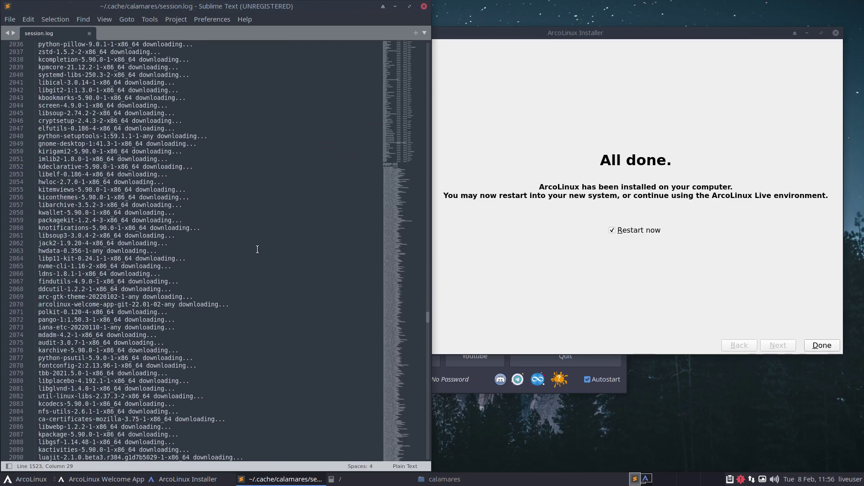
{"action": "scroll", "coordinate": [258, 249], "scroll_direction": "down", "scroll_amount": 20}
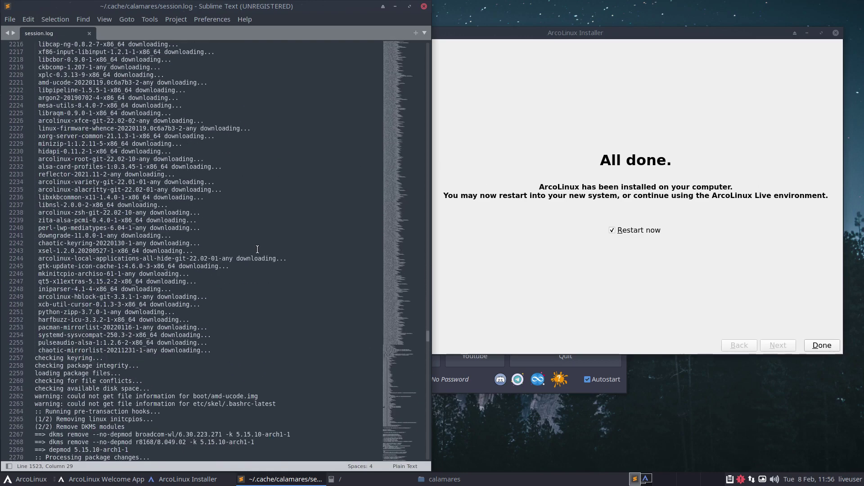
{"action": "scroll", "coordinate": [257, 249], "scroll_direction": "down", "scroll_amount": 4}
{"action": "scroll", "coordinate": [258, 249], "scroll_direction": "down", "scroll_amount": 20}
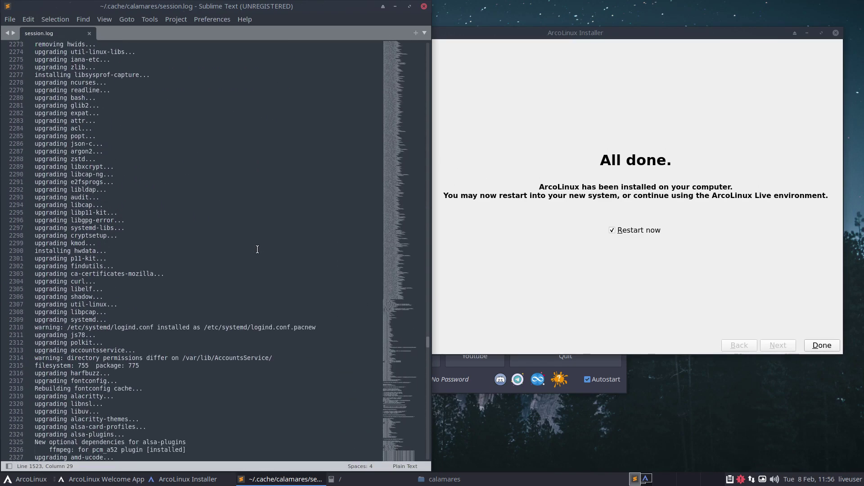
{"action": "scroll", "coordinate": [112, 179], "scroll_direction": "down", "scroll_amount": 20}
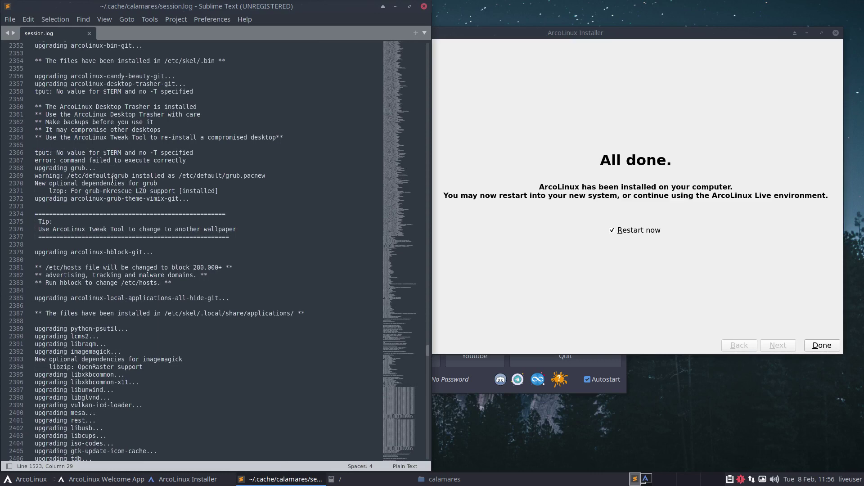
Step: Read session.log's final lines, then finish the installer with 'Restart now' checked to reboot
{"action": "scroll", "coordinate": [112, 179], "scroll_direction": "down", "scroll_amount": 20}
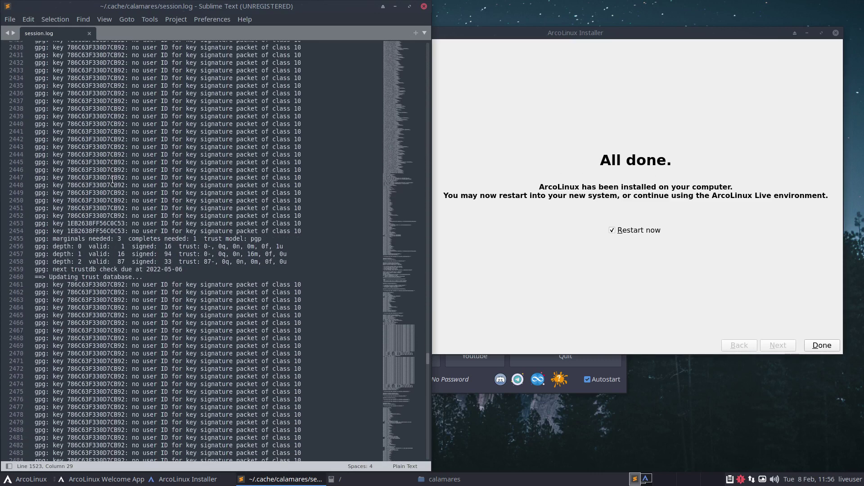
{"action": "scroll", "coordinate": [112, 179], "scroll_direction": "down", "scroll_amount": 4}
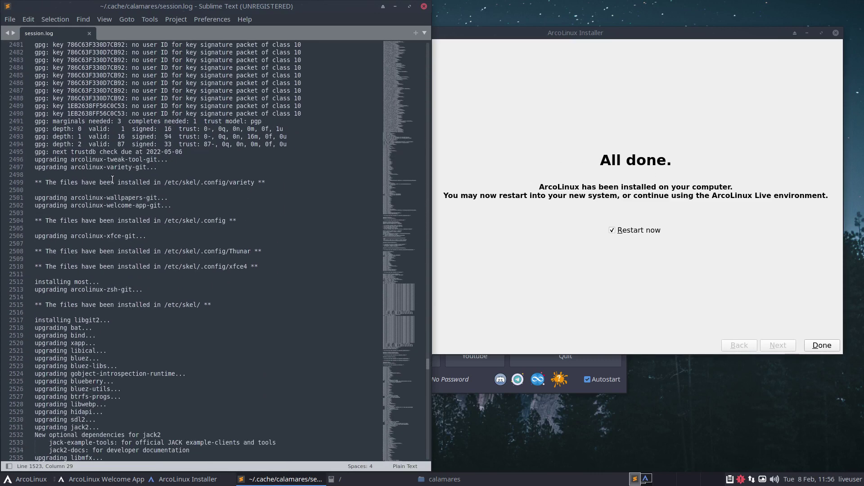
{"action": "scroll", "coordinate": [112, 180], "scroll_direction": "down", "scroll_amount": 4}
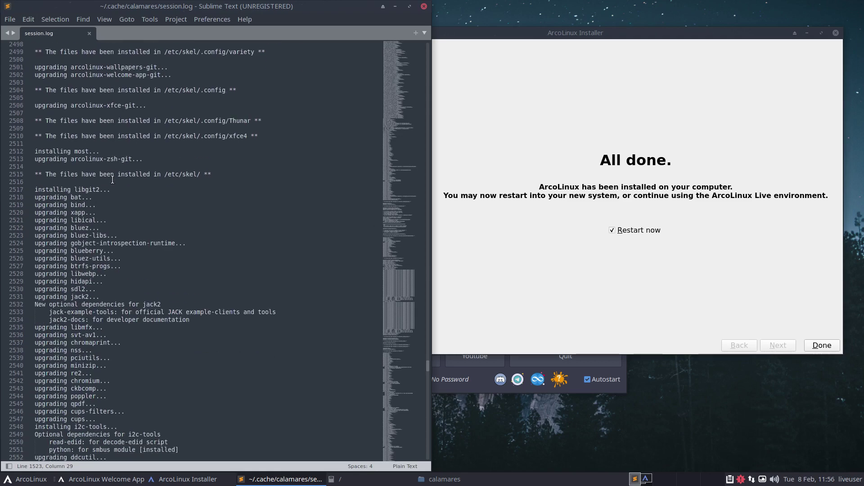
{"action": "scroll", "coordinate": [112, 179], "scroll_direction": "down", "scroll_amount": 20}
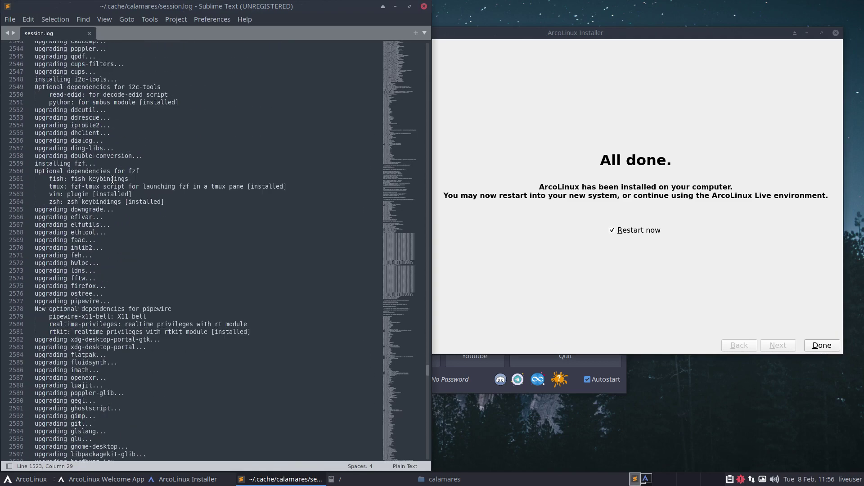
{"action": "scroll", "coordinate": [112, 179], "scroll_direction": "down", "scroll_amount": 20}
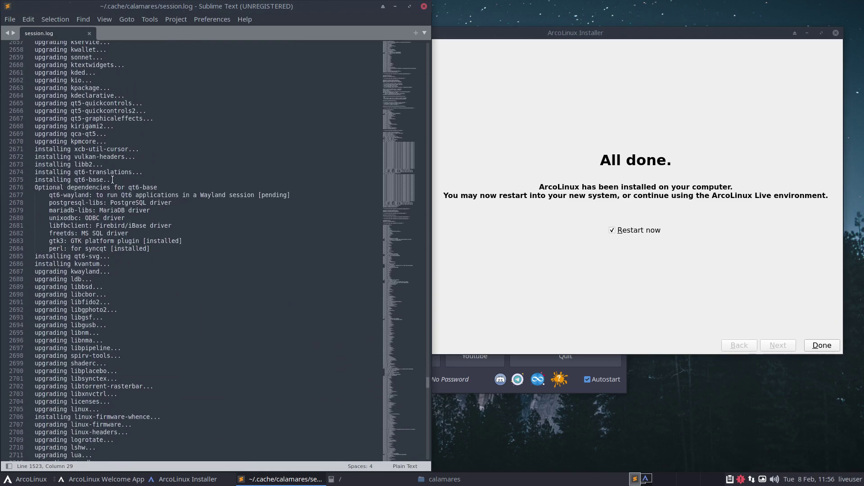
{"action": "scroll", "coordinate": [113, 180], "scroll_direction": "down", "scroll_amount": 20}
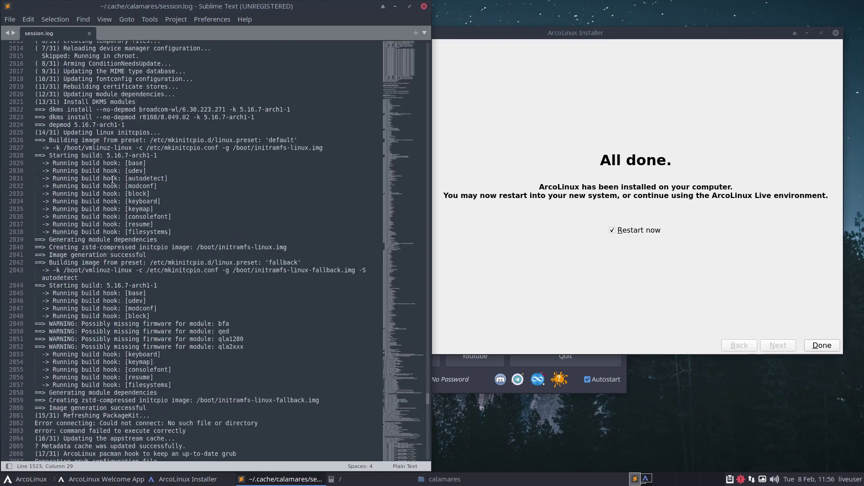
{"action": "scroll", "coordinate": [113, 179], "scroll_direction": "down", "scroll_amount": 15}
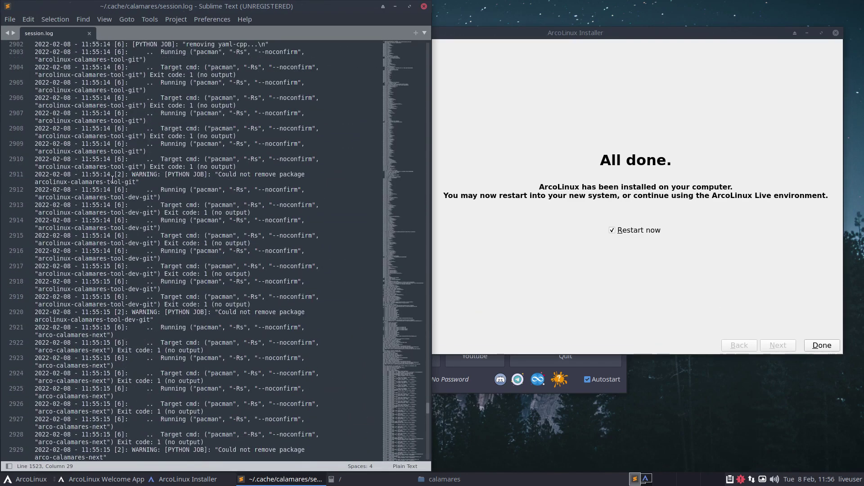
{"action": "scroll", "coordinate": [113, 180], "scroll_direction": "down", "scroll_amount": 3}
{"action": "scroll", "coordinate": [112, 179], "scroll_direction": "down", "scroll_amount": 20}
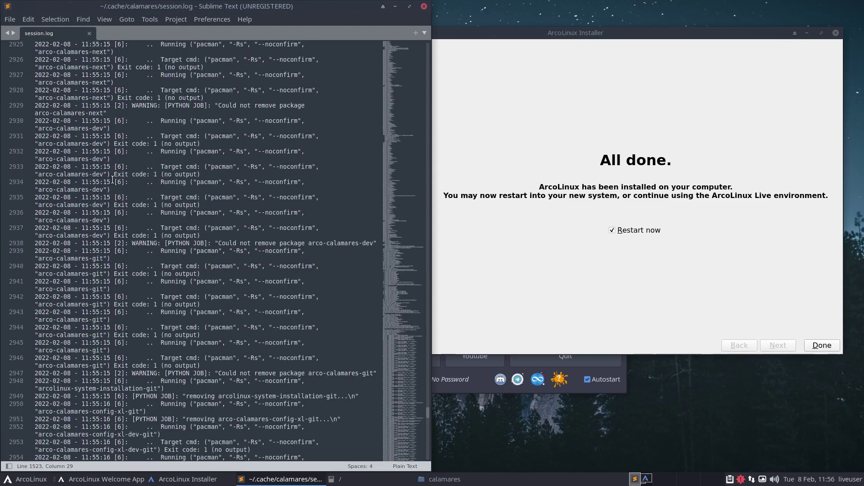
{"action": "scroll", "coordinate": [113, 180], "scroll_direction": "down", "scroll_amount": 20}
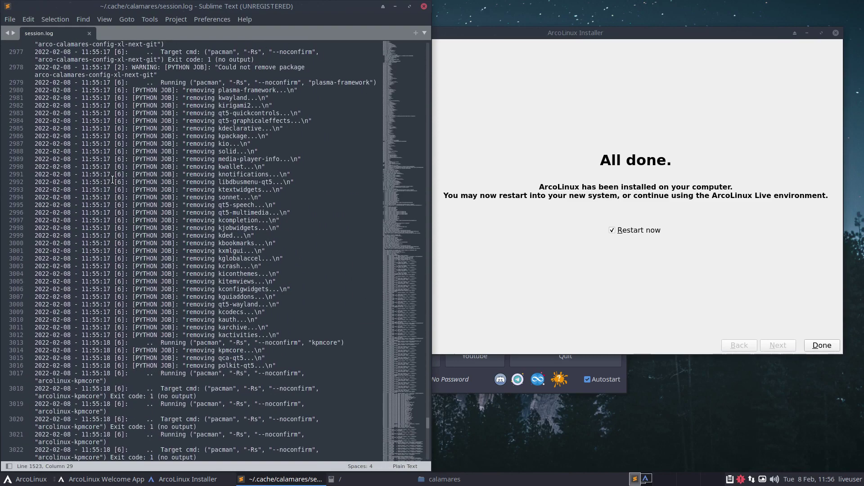
{"action": "scroll", "coordinate": [112, 180], "scroll_direction": "down", "scroll_amount": 20}
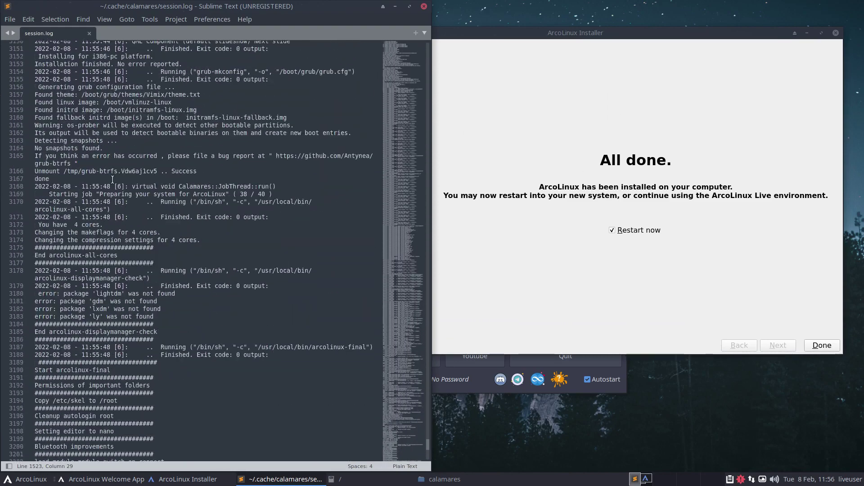
{"action": "left_click", "coordinate": [833, 344]}
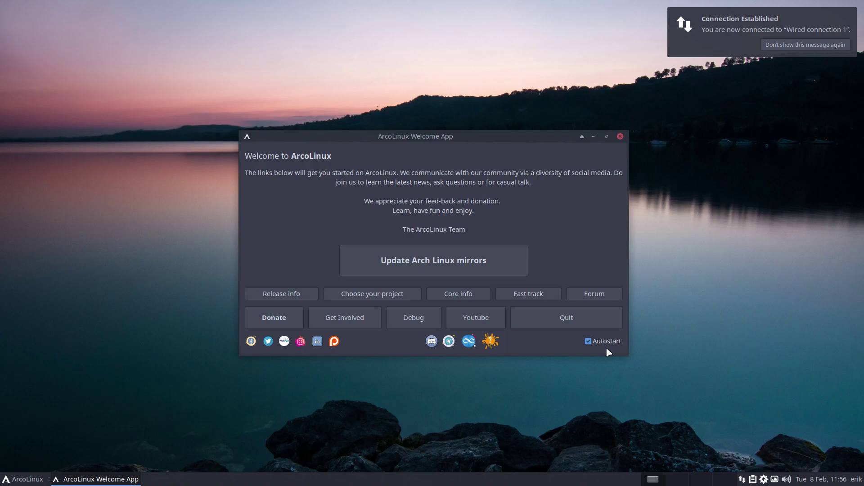
Step: Close the Welcome App, dismiss the connection notification, and run 'update' in a new Alacritty terminal
{"action": "left_click", "coordinate": [558, 313]}
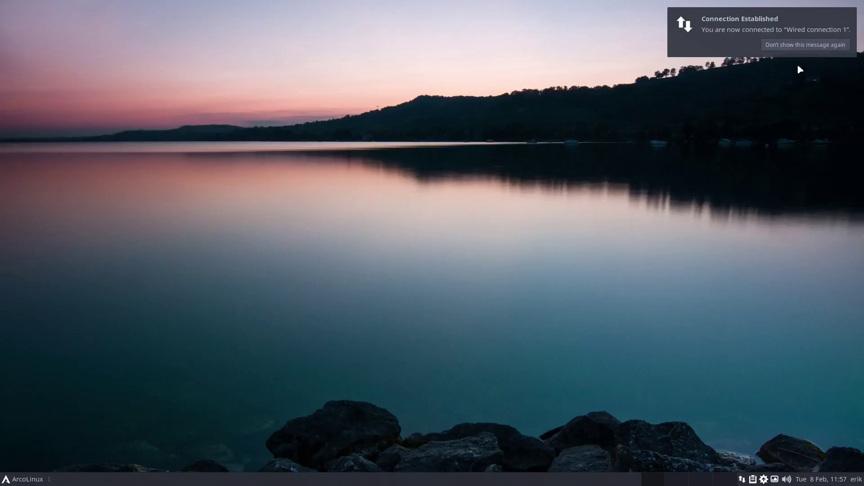
{"action": "left_click", "coordinate": [803, 44]}
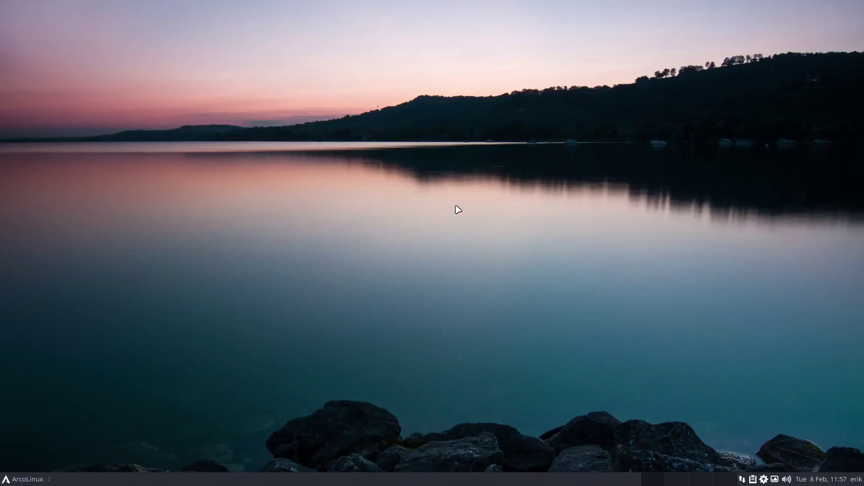
{"action": "key", "text": "ctrl+alt+Return"}
{"action": "type", "text": "update"}
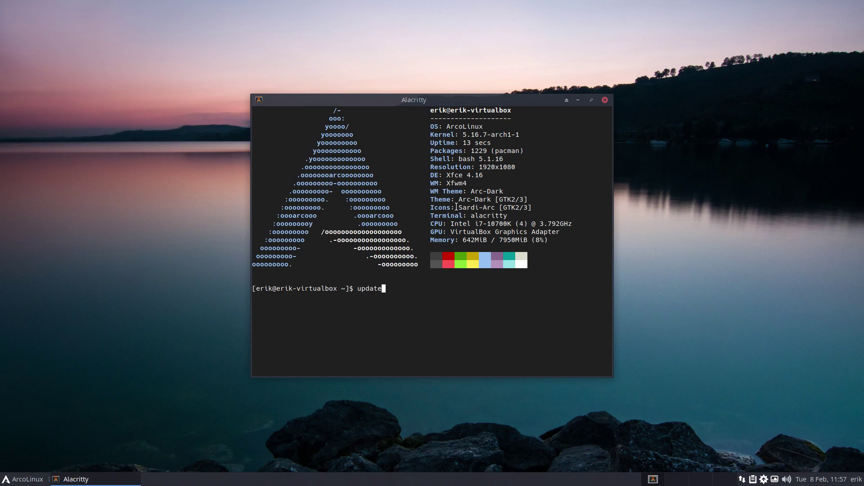
{"action": "key", "text": "Return"}
{"action": "key", "text": "Return"}
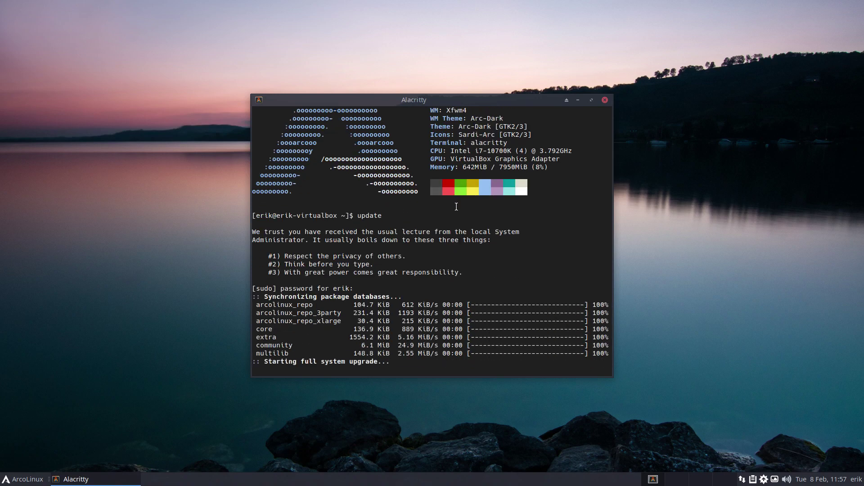